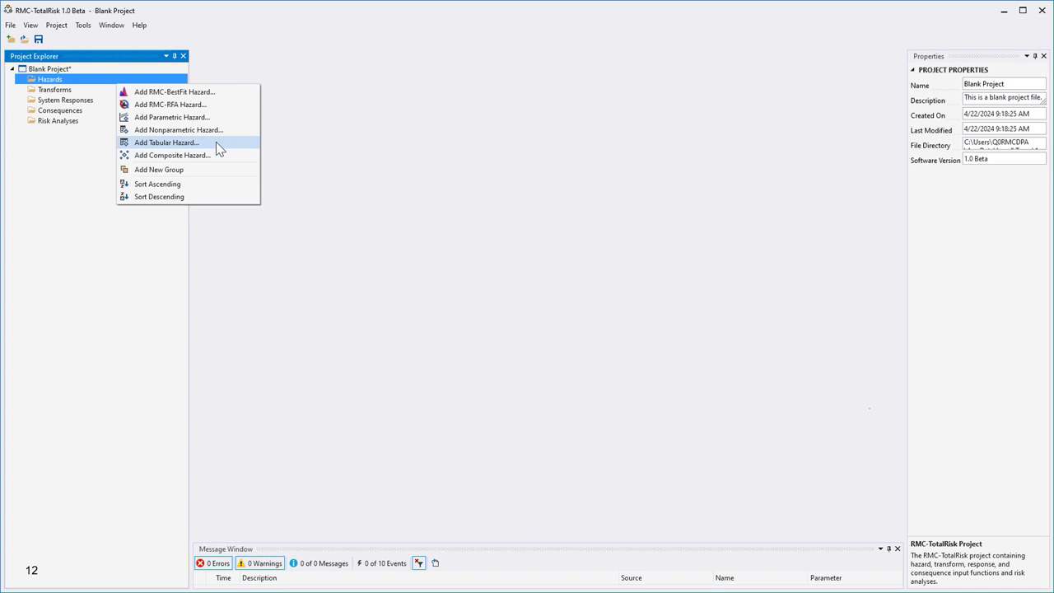
# Add a tabular Stage Frequency hazard of stage versus 5%, 50% and 95% exceedance, using PERT-Percentile Z
pyautogui.click(215, 141)
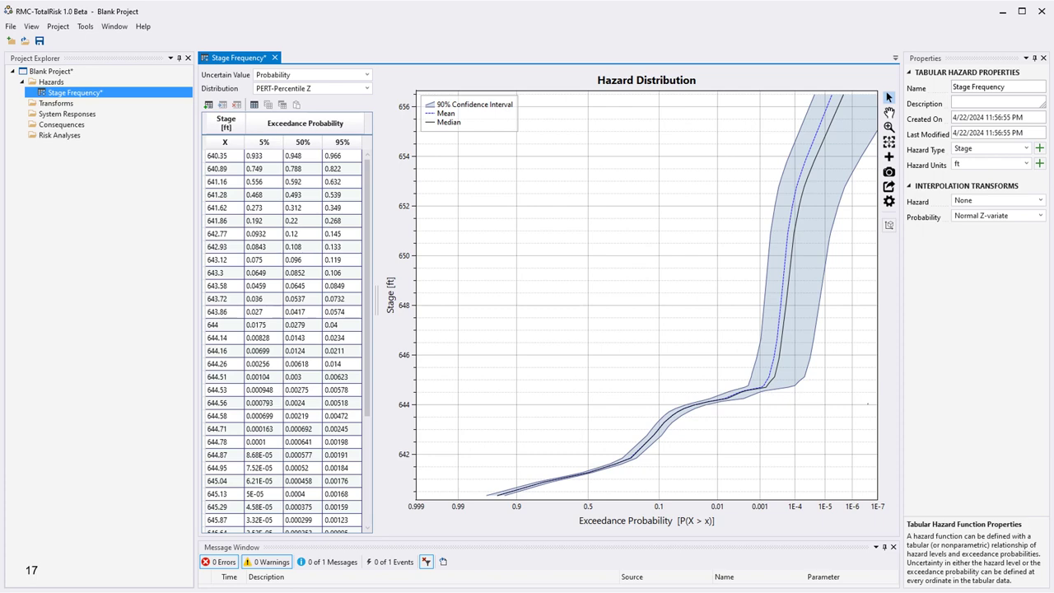
pyautogui.rightClick(66, 104)
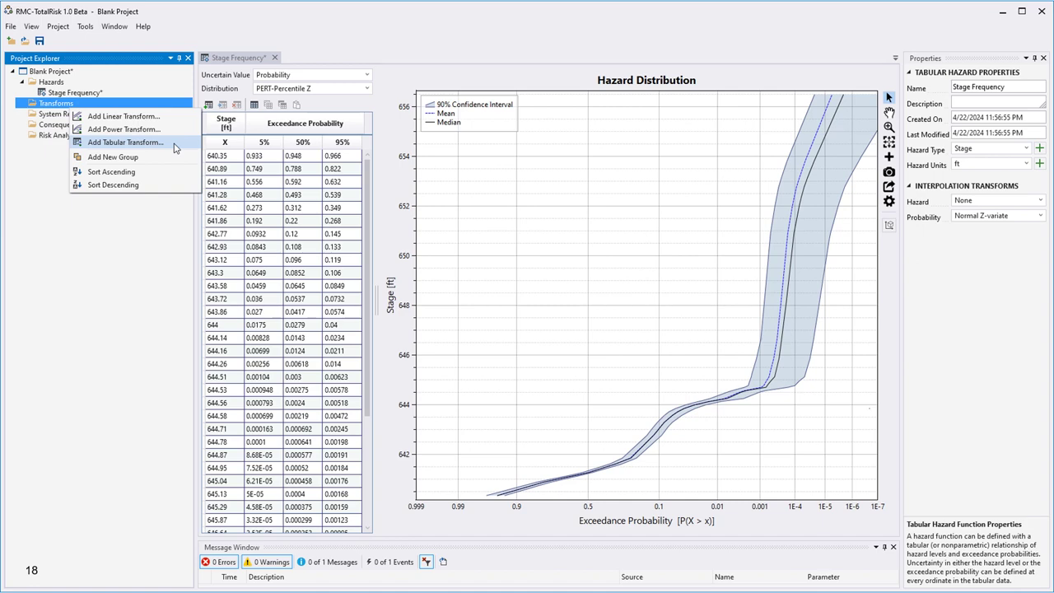
# Add a tabular Stage to Spillway Discharge transform, Stage/ft to Flow/cfs, with logarithmic flow interpolation
pyautogui.click(125, 143)
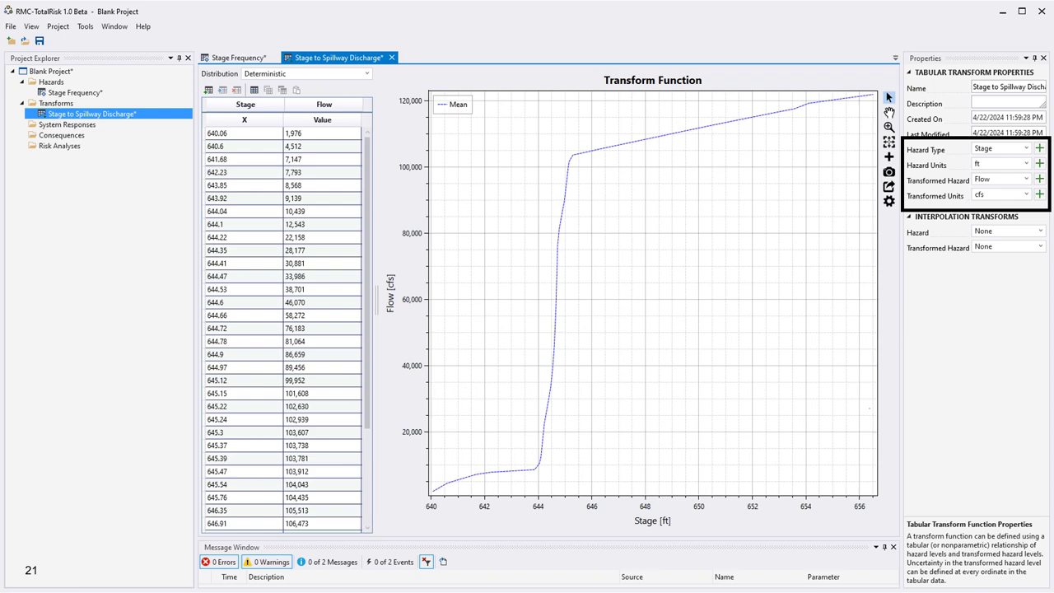
pyautogui.click(1040, 246)
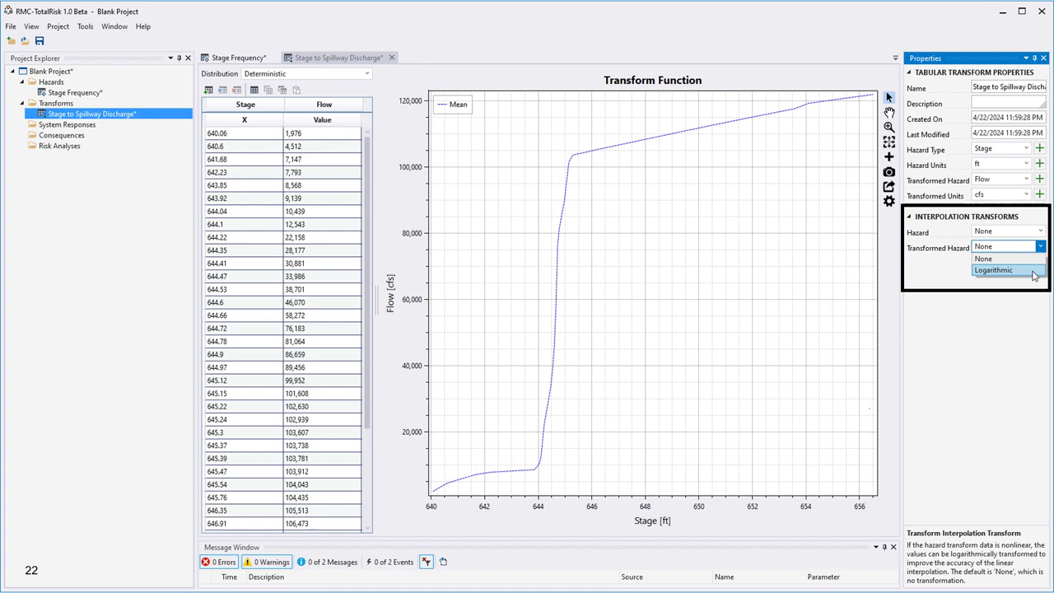
pyautogui.click(1034, 272)
pyautogui.rightClick(55, 103)
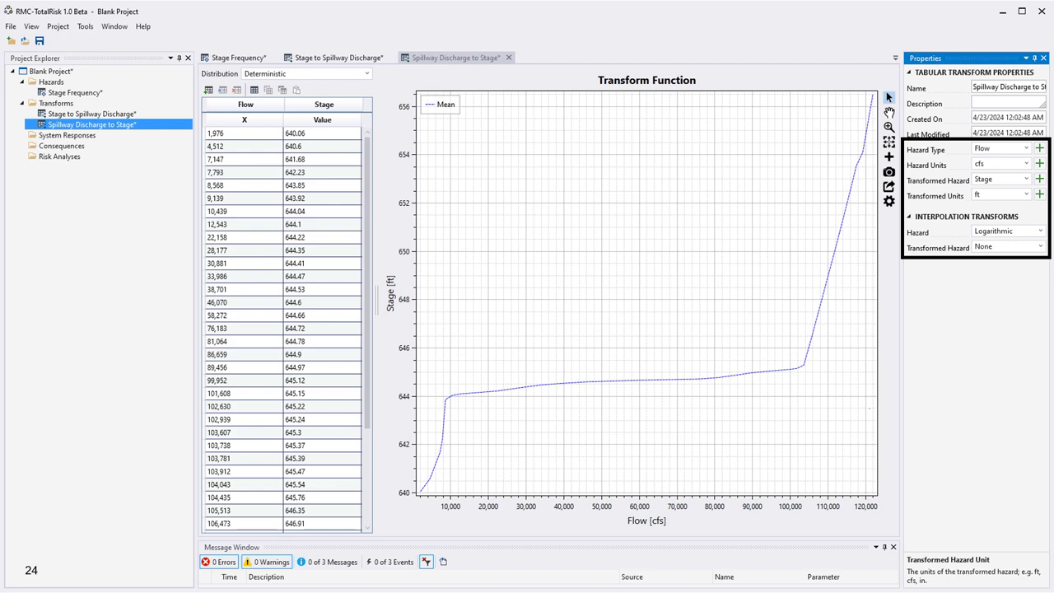
# Add the Spillway Discharge to Stage transform, Flow/cfs to Stage/ft, with logarithmic interpolation
pyautogui.rightClick(87, 139)
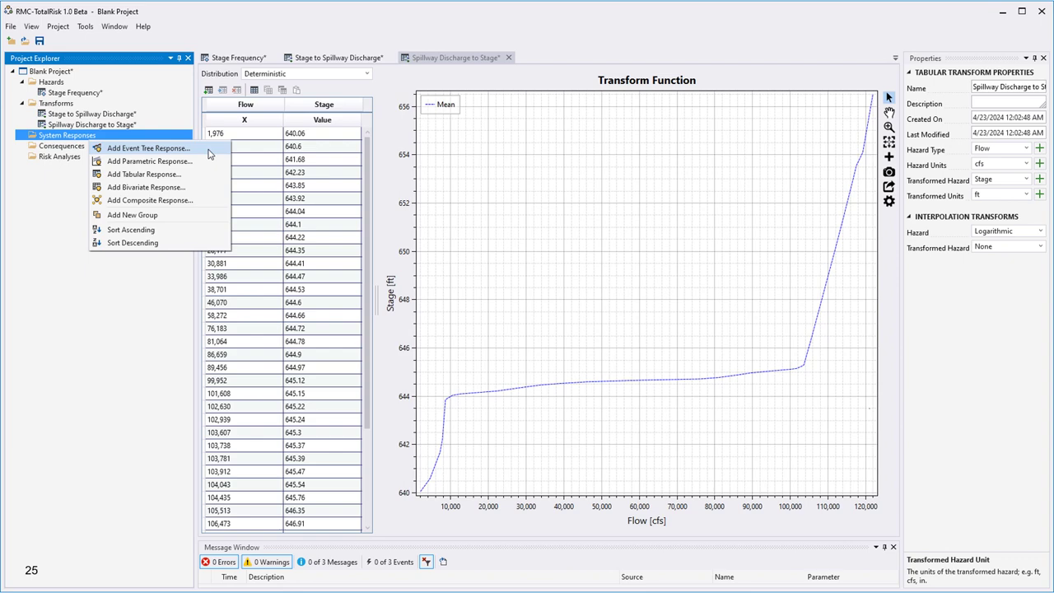
# Create the PFM 1 - Backward Erosion Piping event tree, category Flood, from the Backward Erosion Piping template
pyautogui.click(210, 151)
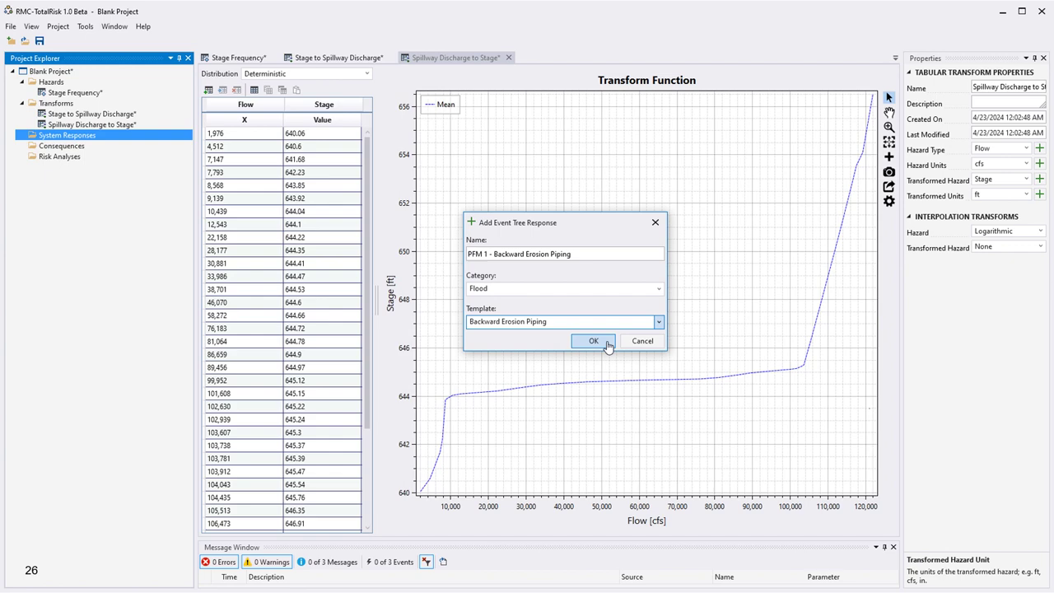
pyautogui.click(608, 344)
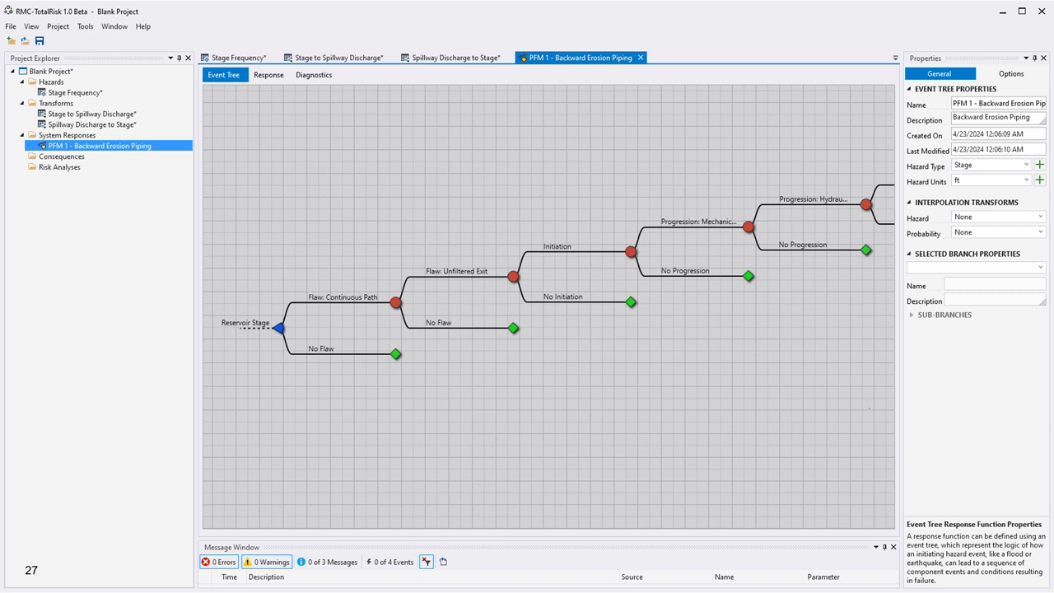
# Enter PFM 1's Reservoir Stage hazard levels and branch probabilities with logarithmic probability interpolation
pyautogui.click(279, 329)
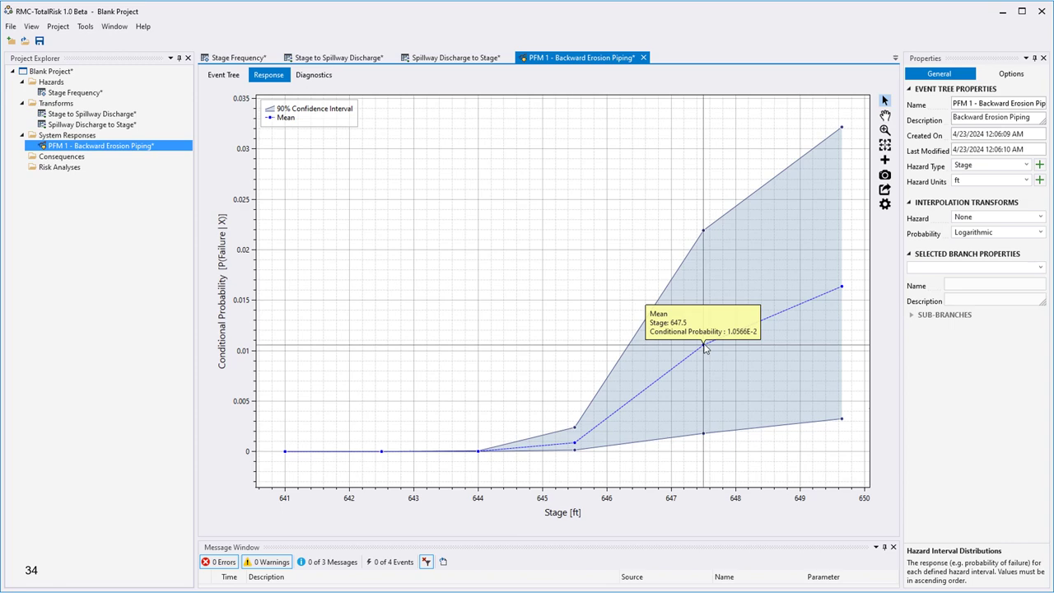
# Create PFM 2 - Concrete Lined Spillway Erosion from its template, driven by Flow/cfs with logarithmic interpolation
pyautogui.rightClick(82, 136)
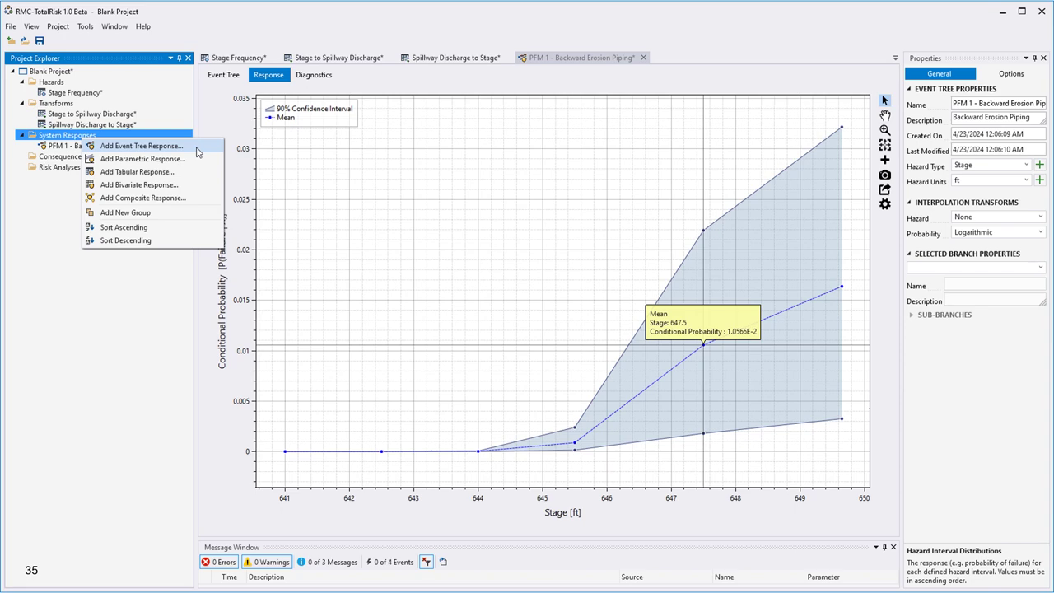
pyautogui.click(196, 151)
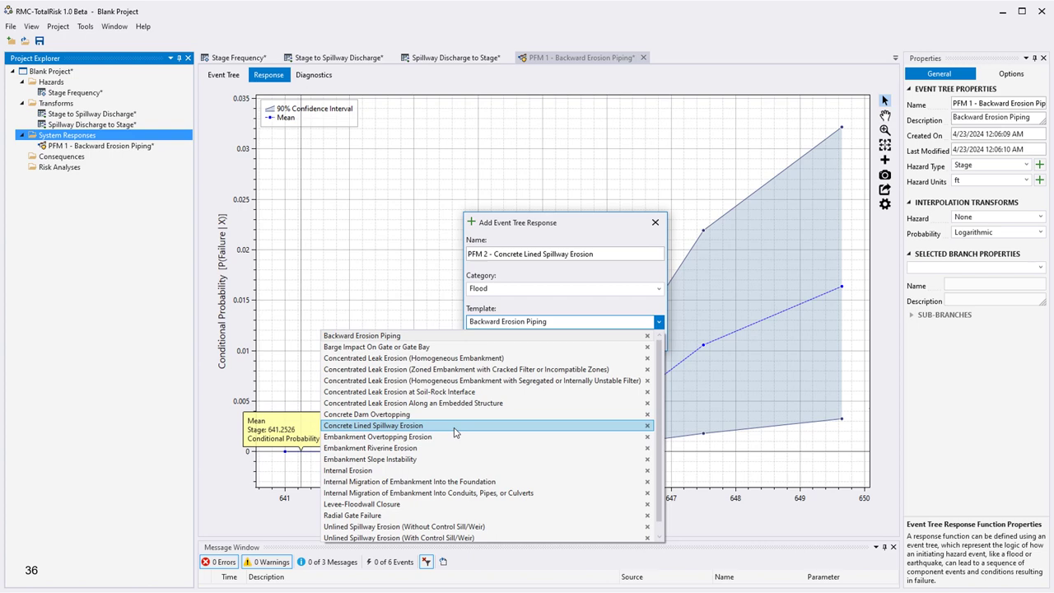
pyautogui.click(455, 425)
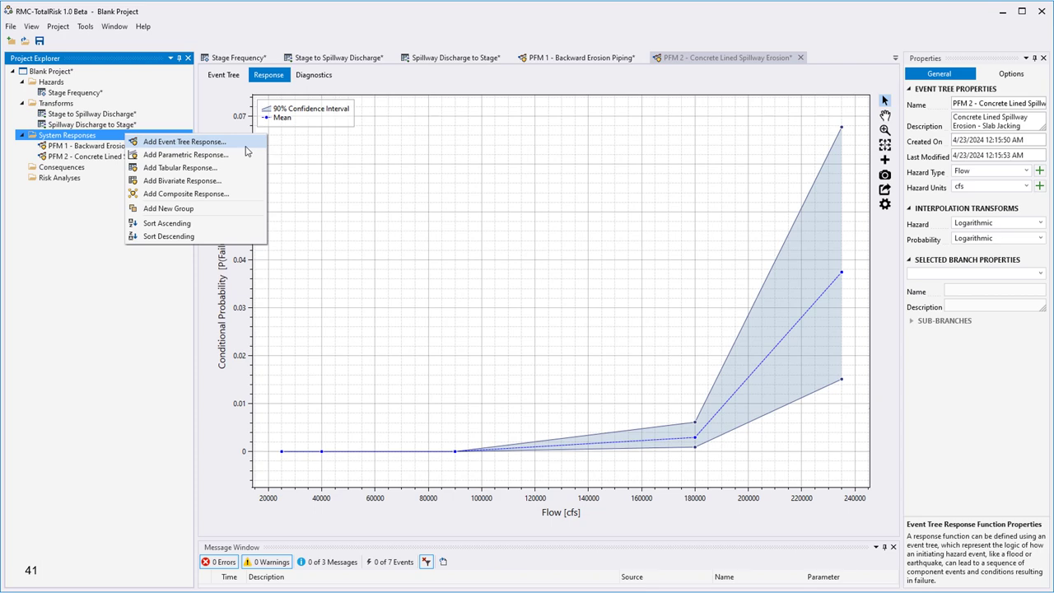
# Create the PFM 3 - Overtopping event tree from the Embankment Overtopping Erosion template
pyautogui.click(244, 145)
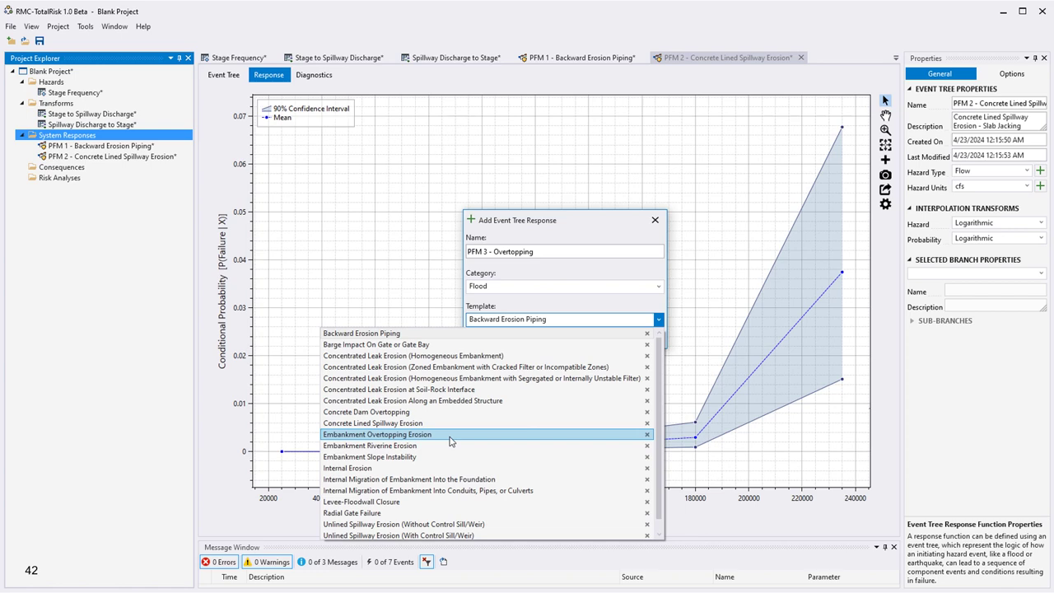
pyautogui.click(450, 434)
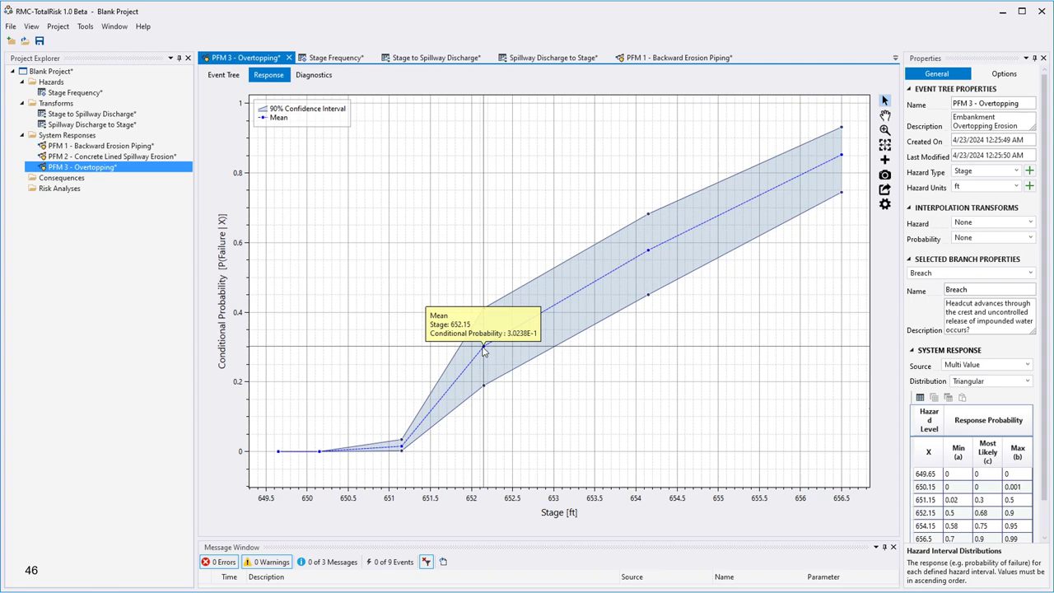
pyautogui.rightClick(147, 177)
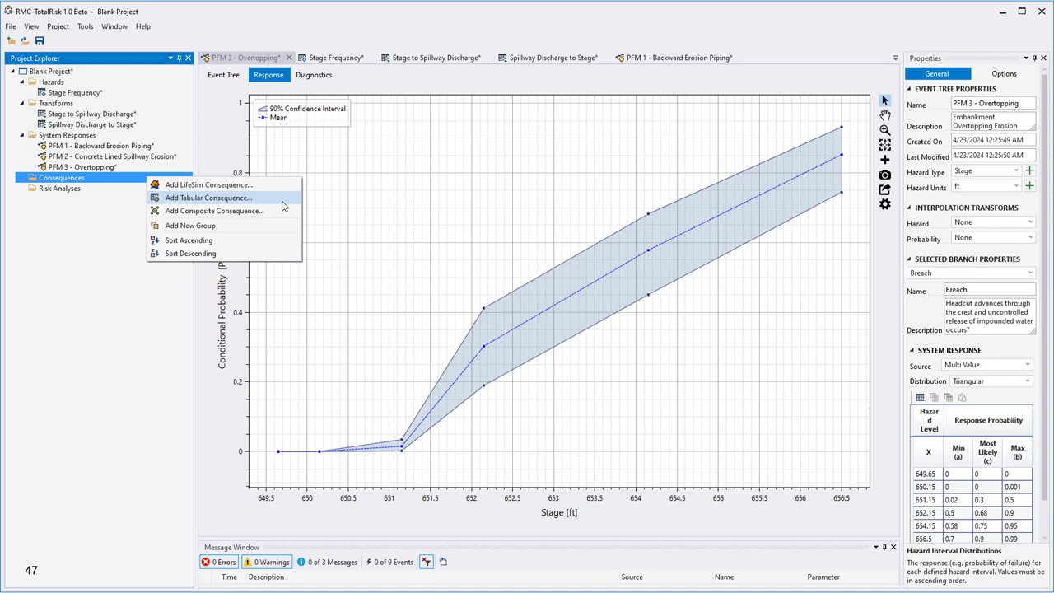
# Add Non-Breach Day and Non-Breach Night tabular life-loss consequences using a PERT distribution
pyautogui.click(281, 200)
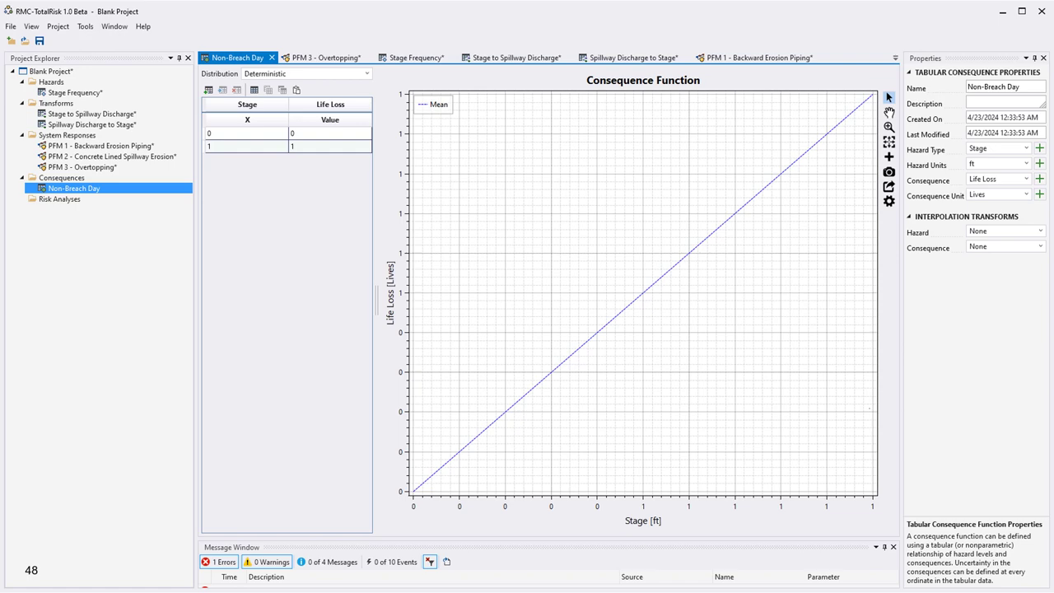
pyautogui.click(356, 74)
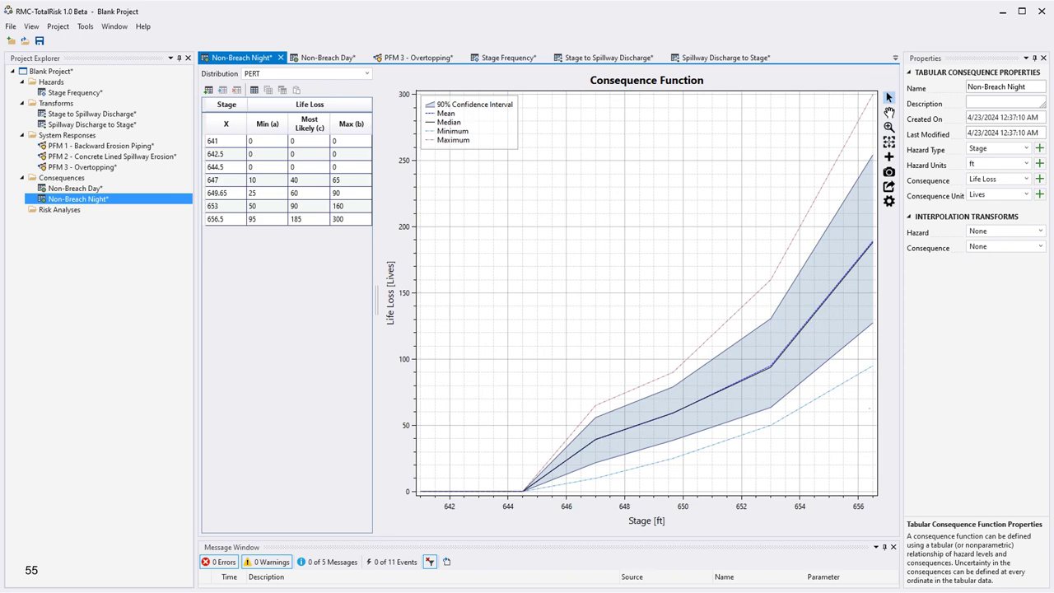
pyautogui.rightClick(95, 177)
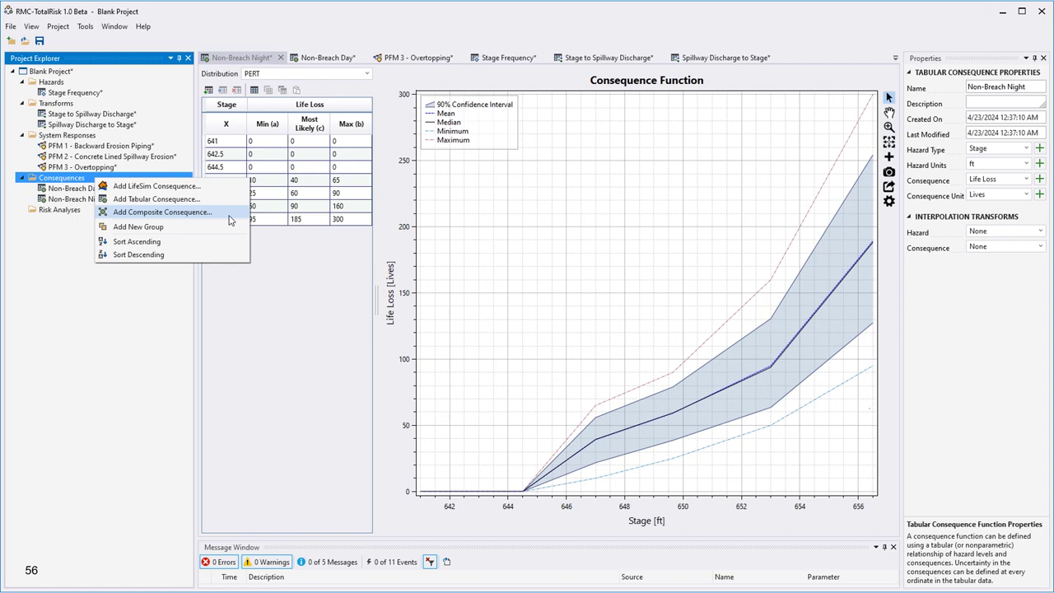
# Create a composite consequence named Non-Breach
pyautogui.click(164, 212)
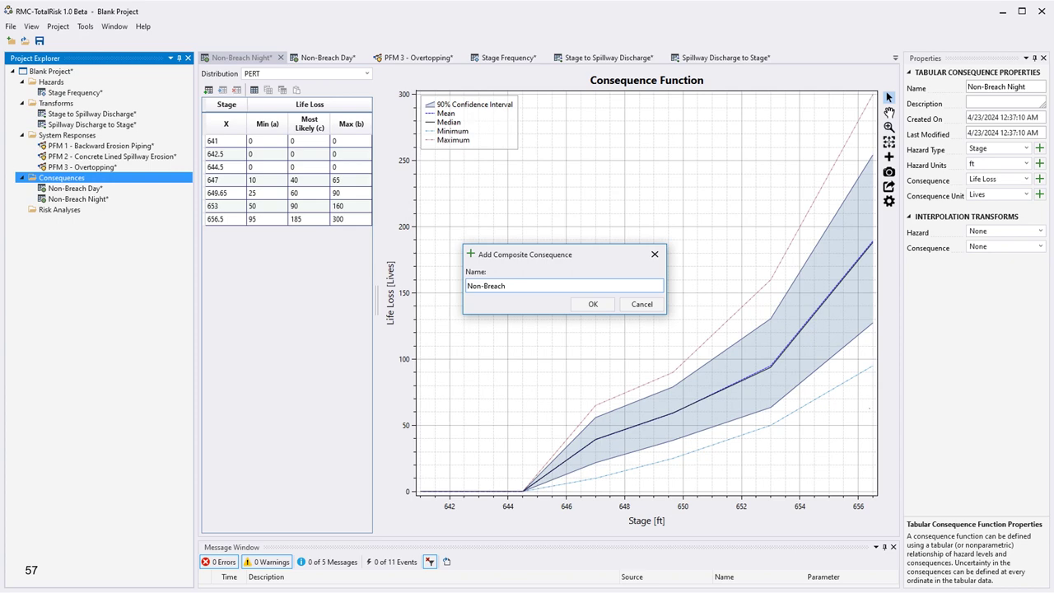
pyautogui.press('Return')
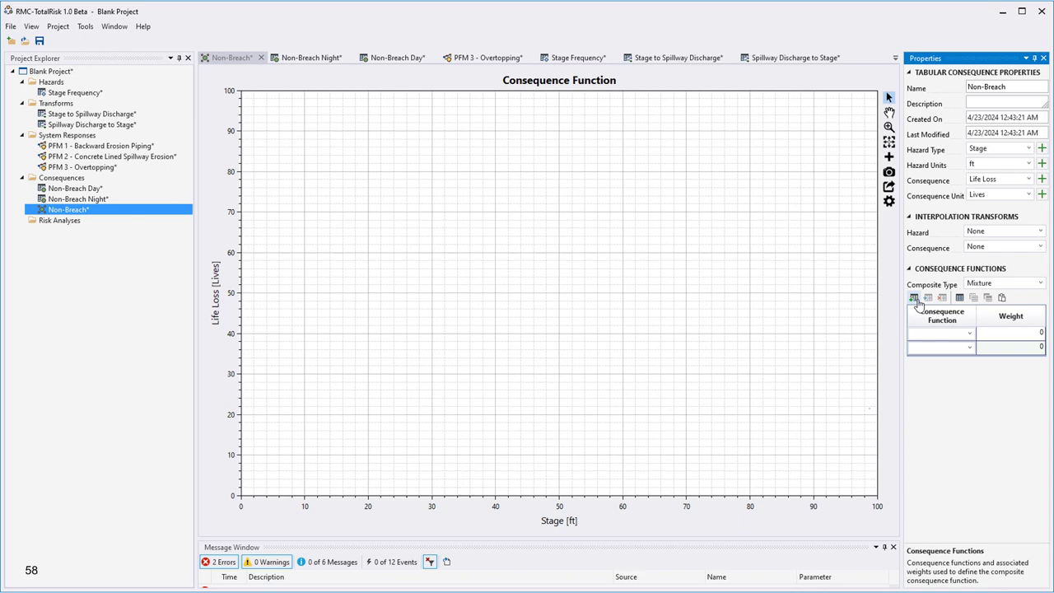
# Pick Non-Breach Day and Non-Breach Night as the composite's two mixture components
pyautogui.click(969, 331)
pyautogui.click(938, 345)
pyautogui.click(969, 347)
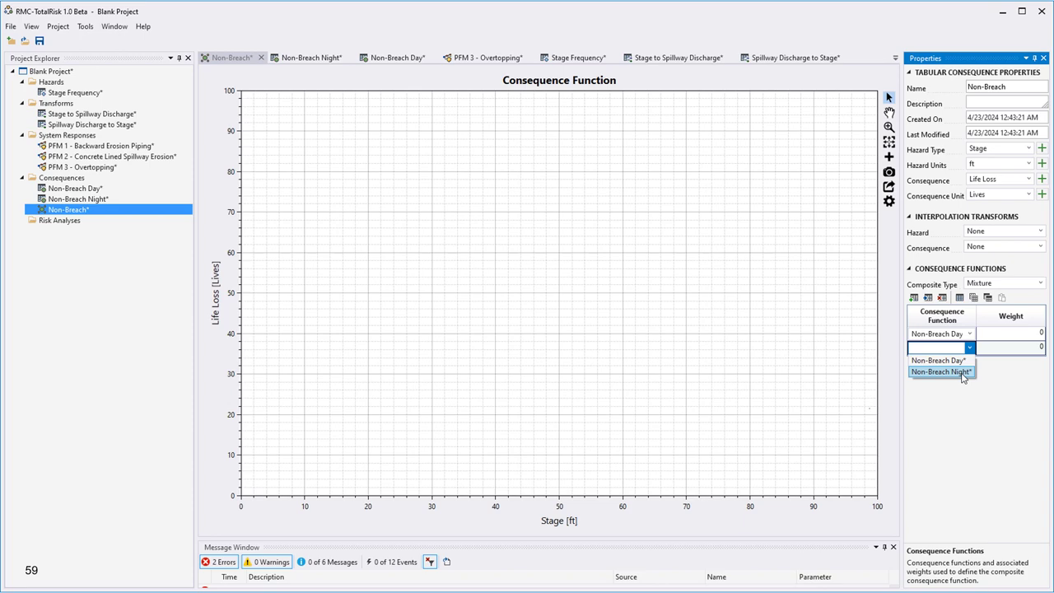
pyautogui.click(939, 371)
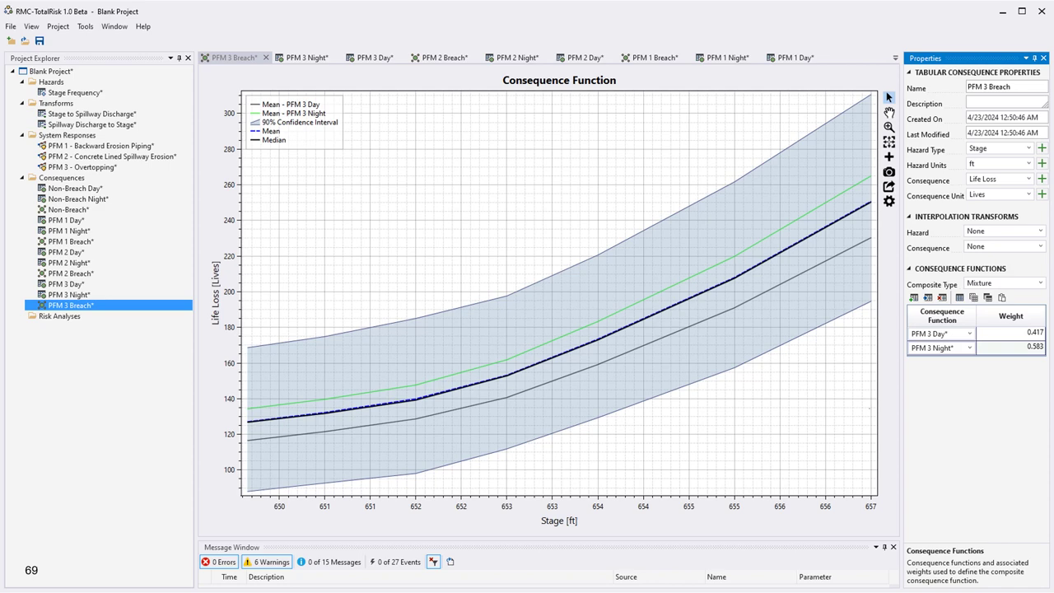
# Add a new risk analysis named With Intervention under Risk Analyses
pyautogui.rightClick(71, 318)
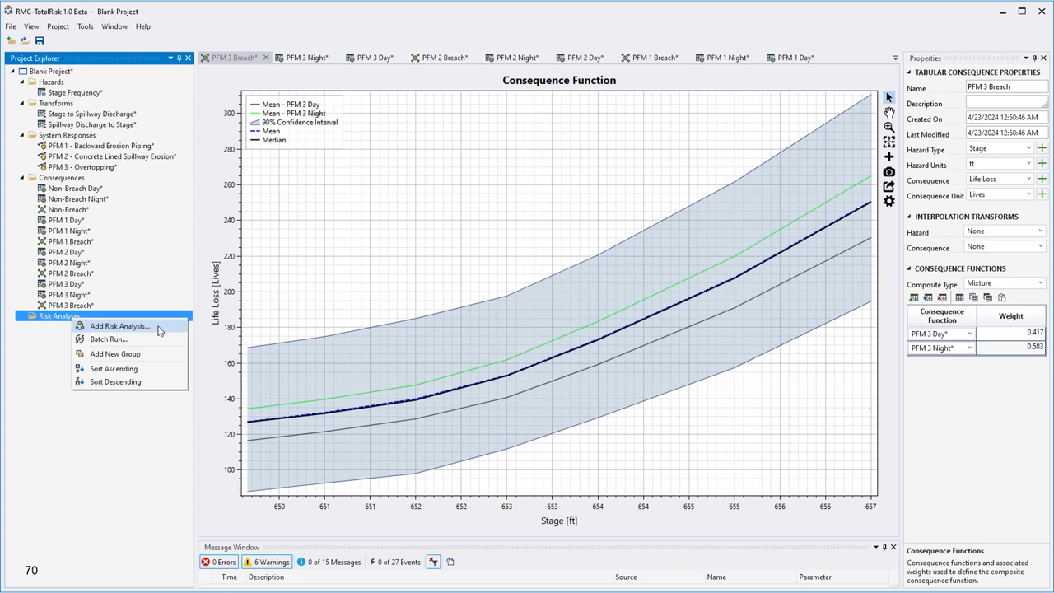
pyautogui.click(120, 326)
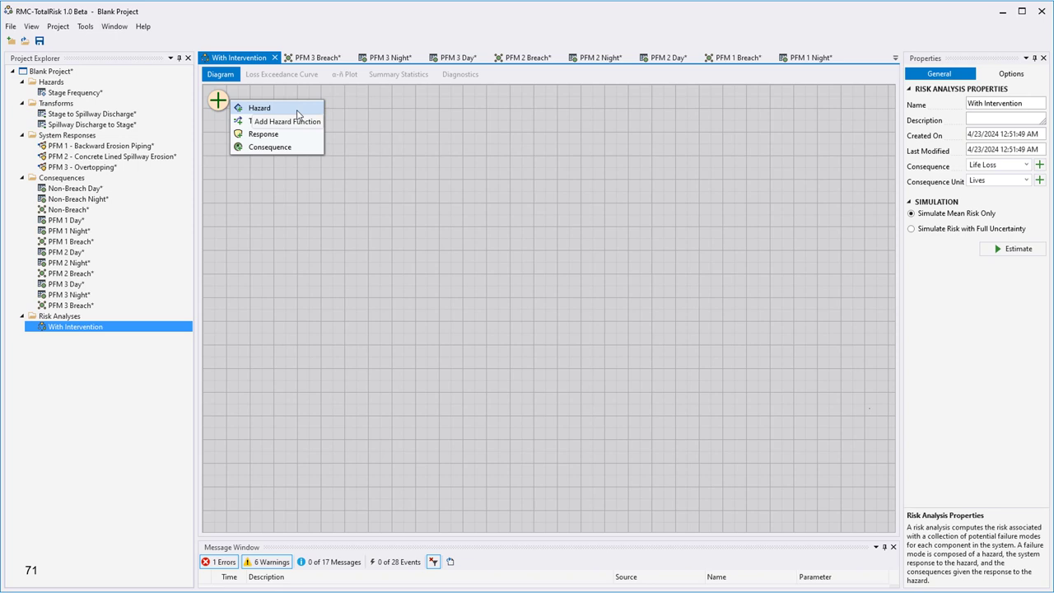
# Place a Stage Frequency hazard on the diagram and bring up its Stage connector choices
pyautogui.click(297, 113)
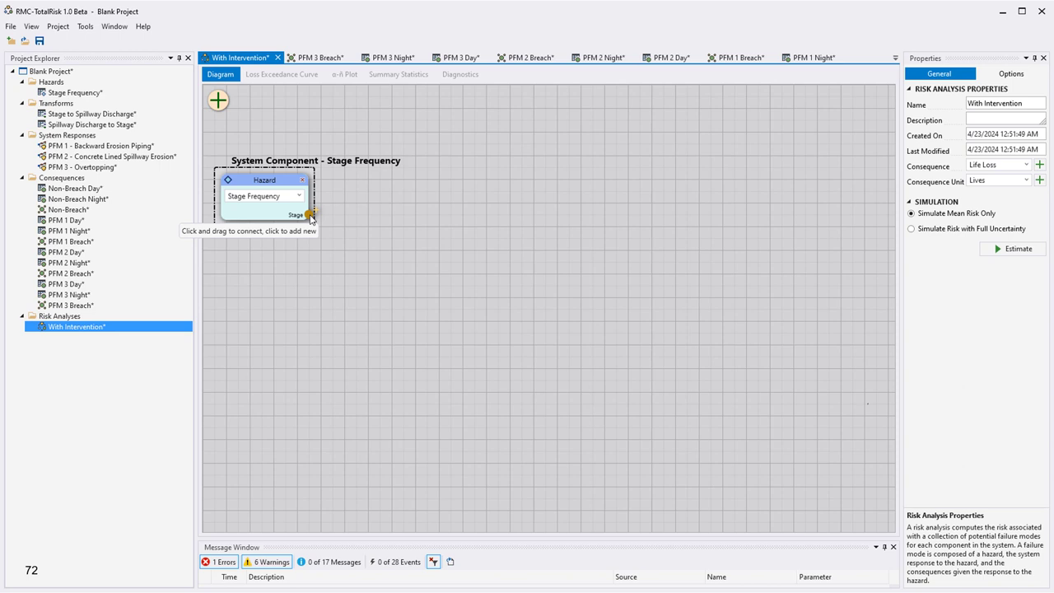
pyautogui.click(310, 215)
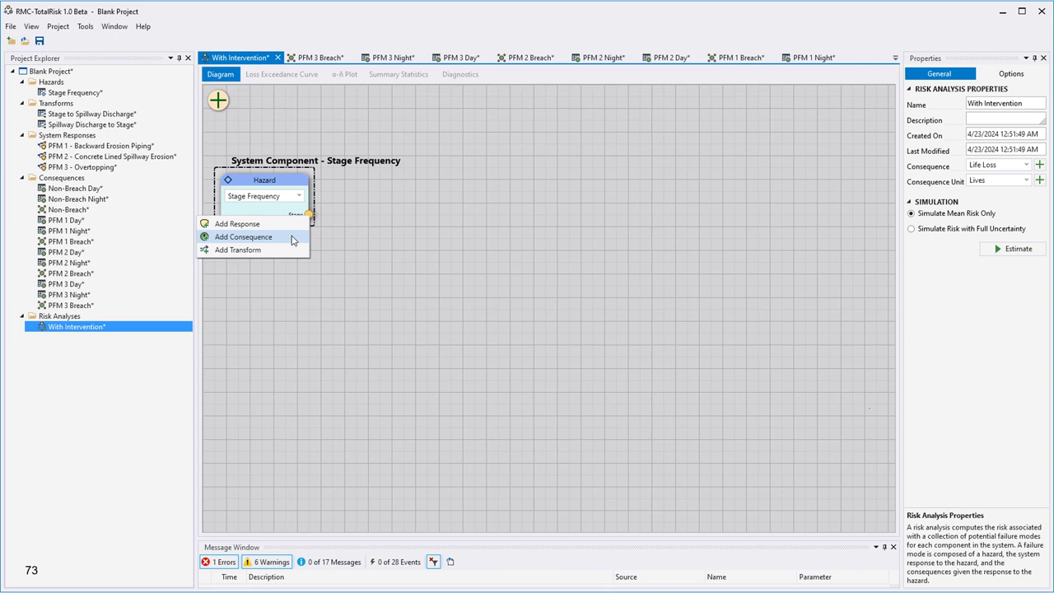
# Attach a Non-Breach consequence and a PFM 1 response feeding a PFM 1 Breach consequence
pyautogui.click(243, 236)
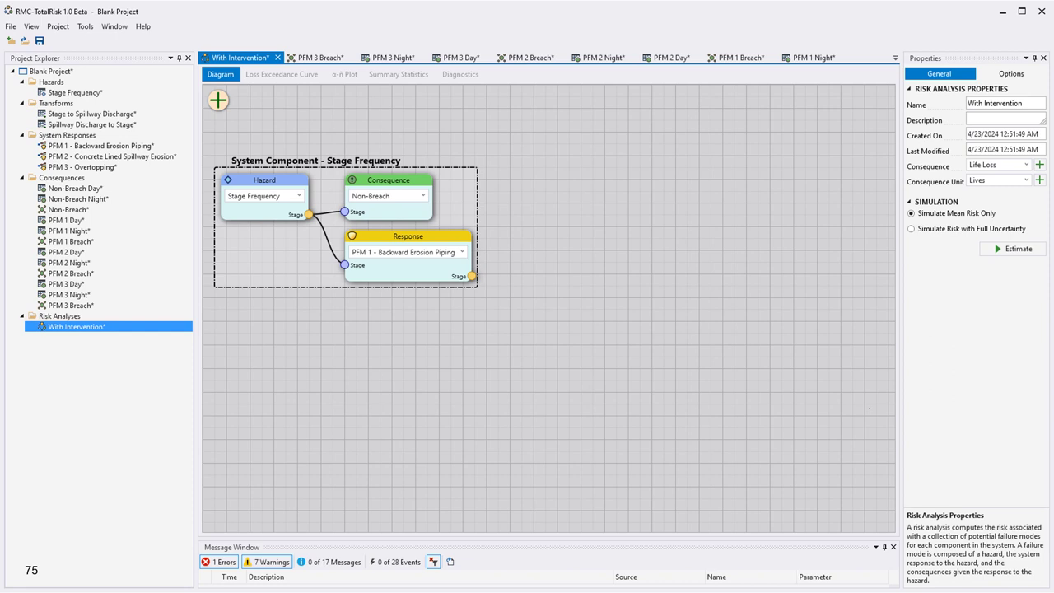
pyautogui.click(471, 276)
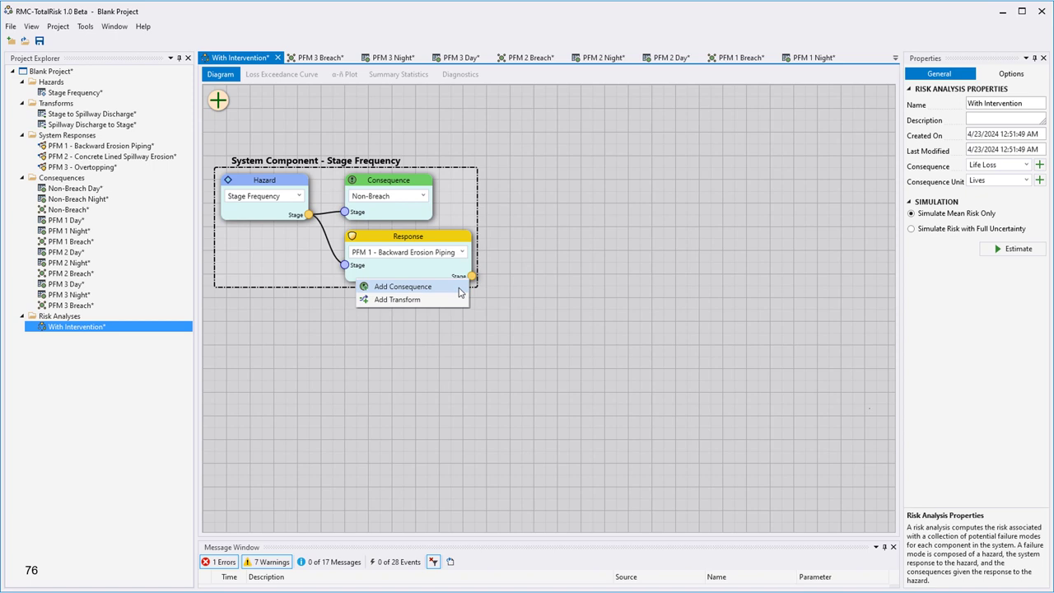
pyautogui.click(458, 289)
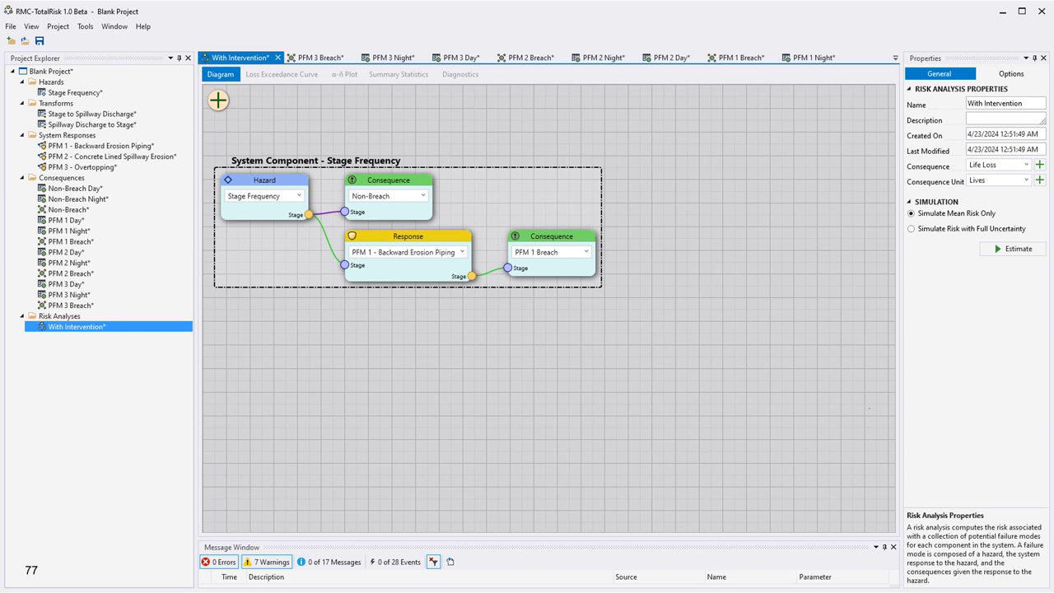
pyautogui.click(308, 214)
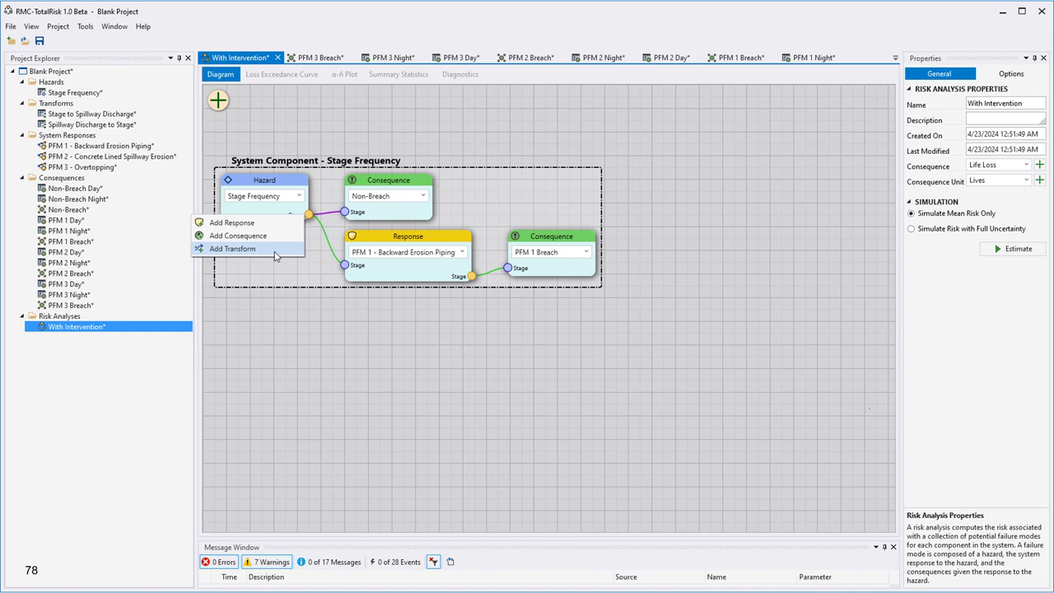
# Add the PFM 2 transform, response and breach chain from the hazard's Stage output
pyautogui.click(275, 250)
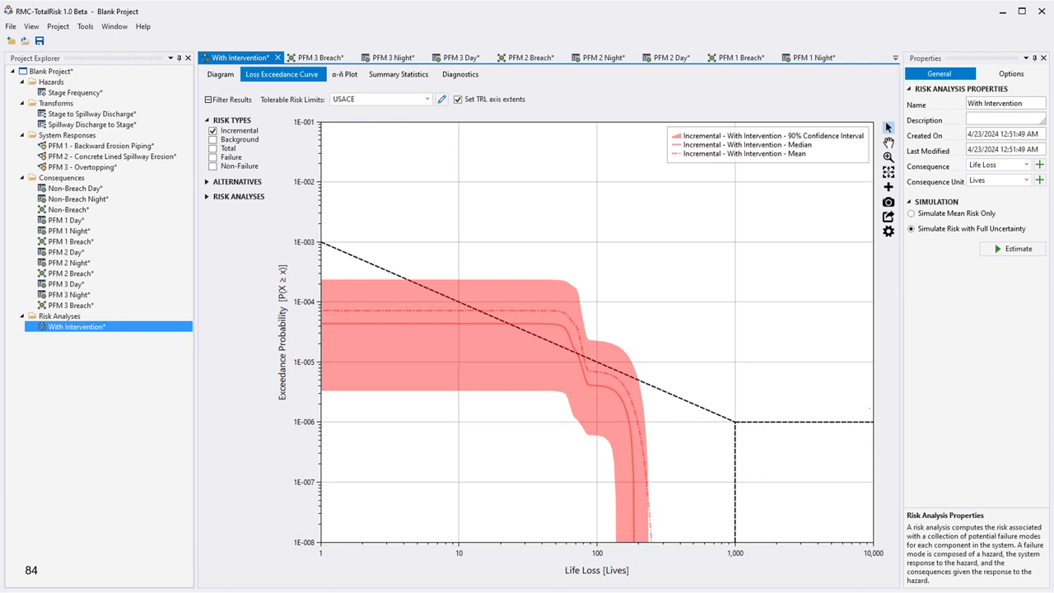
# Switch the loss exceedance curves to Background risk, then to Total risk
pyautogui.click(213, 139)
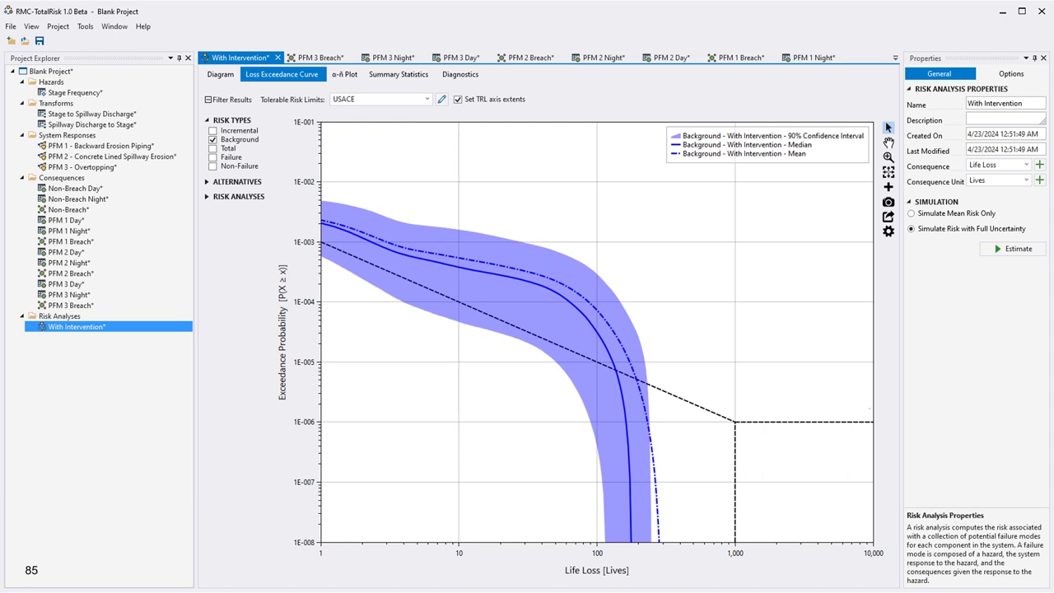
pyautogui.click(214, 148)
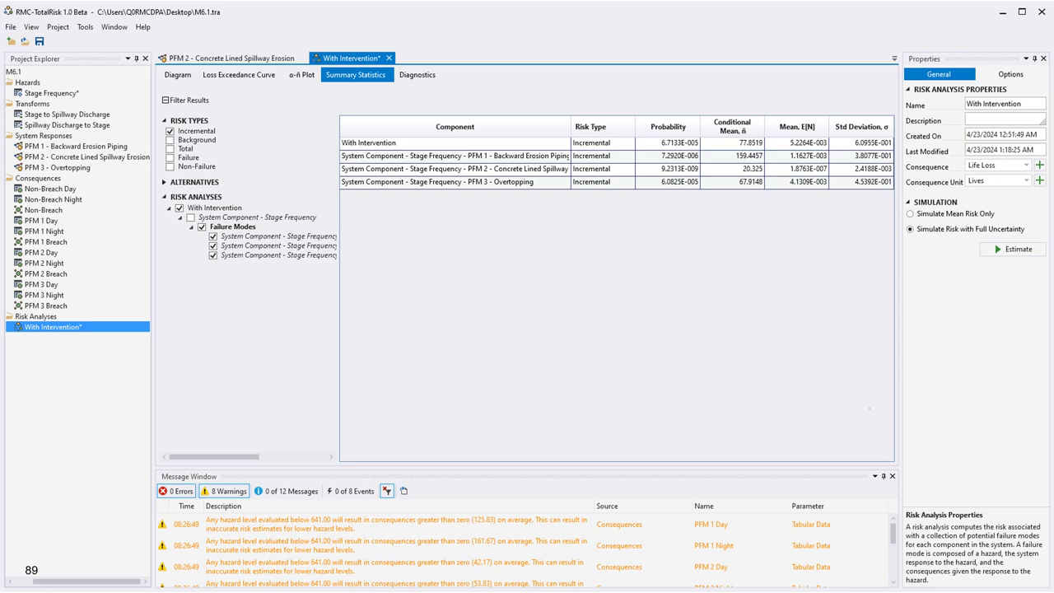
# Switch the With Intervention results to the α-N plot
pyautogui.click(301, 74)
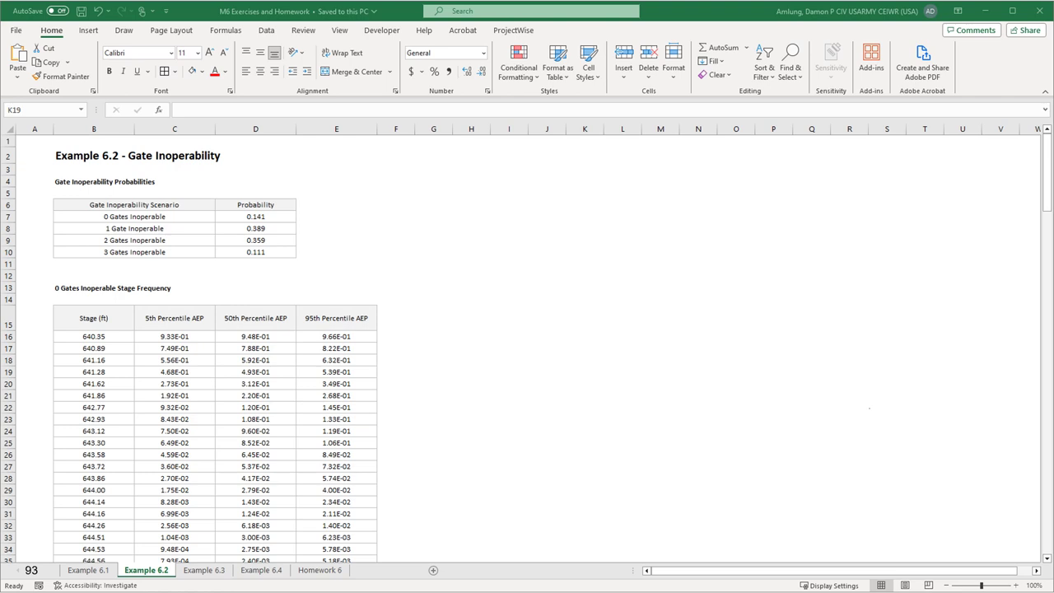
# Advance to the 0 Gates Inoperable stage-frequency hazard
pyautogui.press('Right')
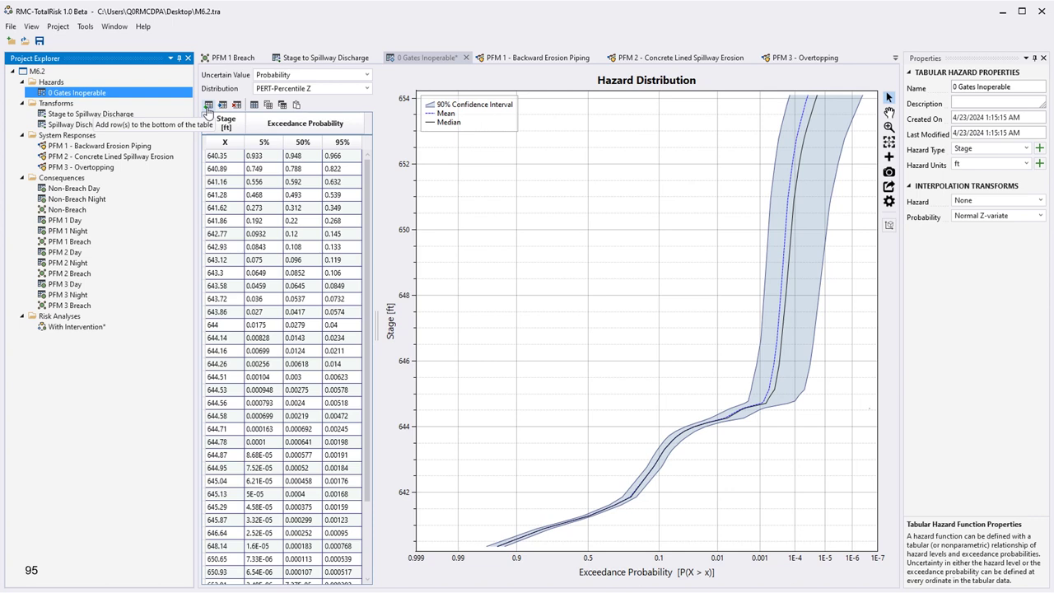
# Append a row to the stage table, then bring up the Hazards folder's context menu
pyautogui.click(209, 107)
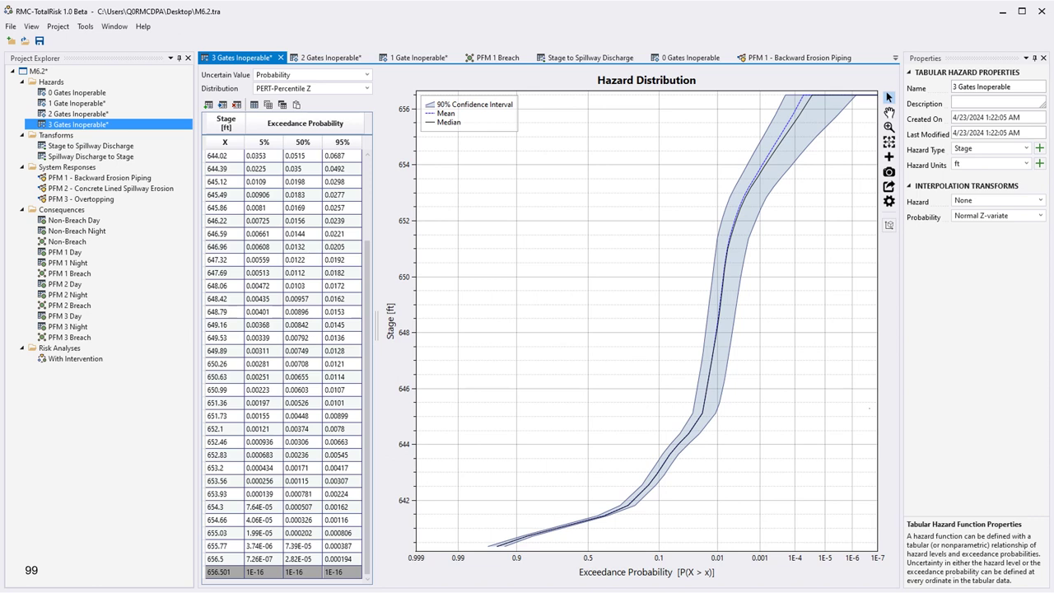
pyautogui.rightClick(52, 81)
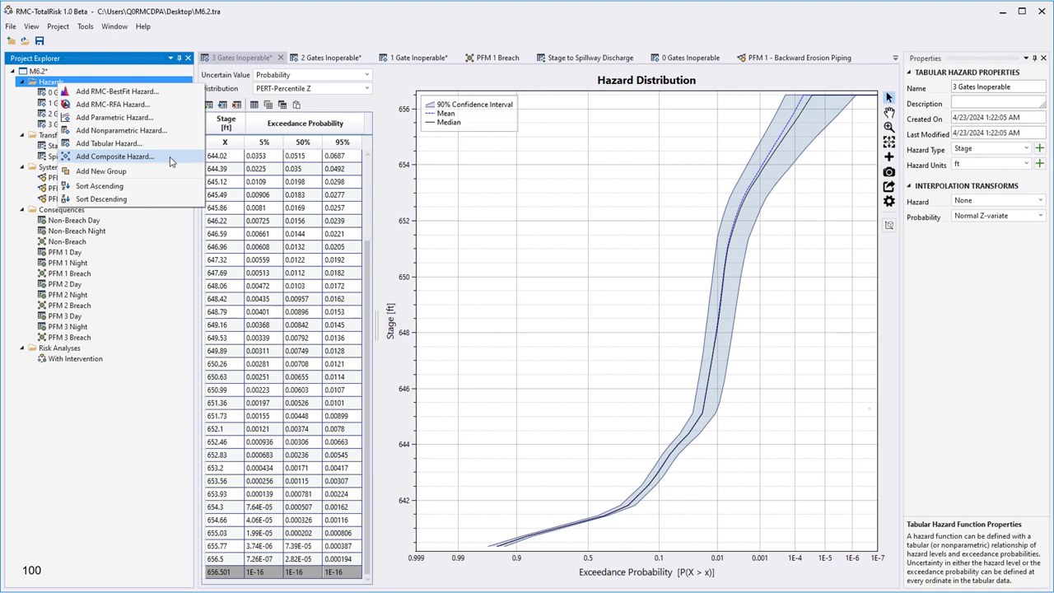
# Create a Composite Hazard from the Hazards menu to combine three hazard functions
pyautogui.click(171, 161)
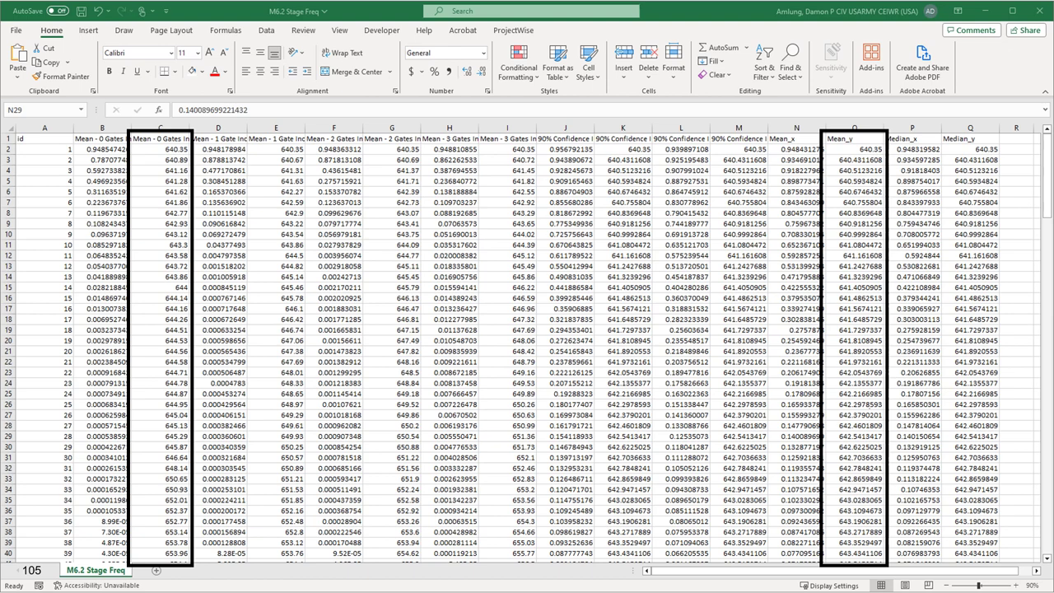
# Insert column P and begin =zlinint(N2,$B$2:$B$42,$C$2:$C$42,-1,0) in P2
pyautogui.press('Right')
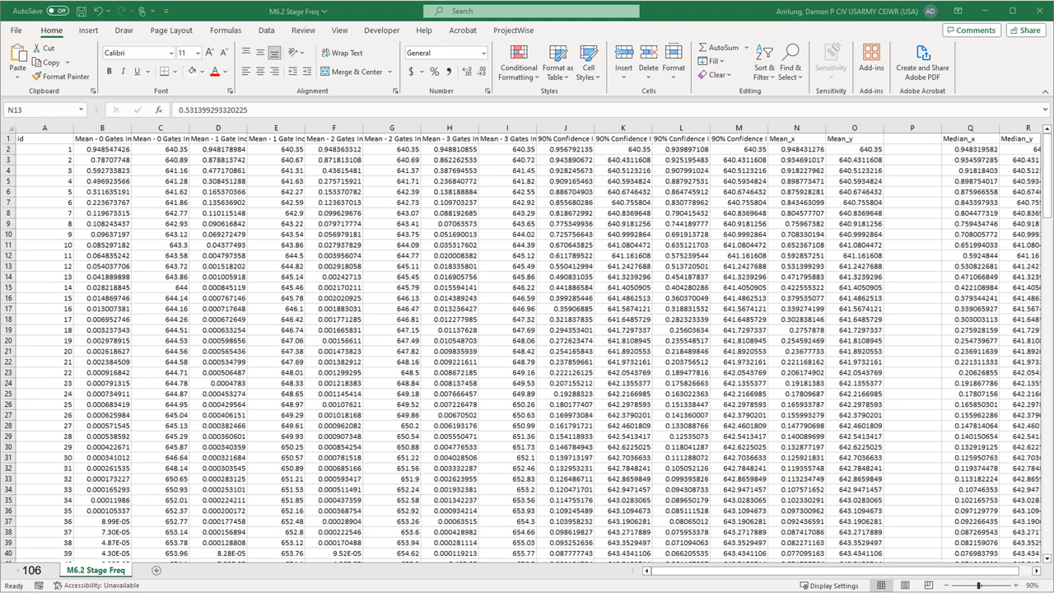
pyautogui.press('Right')
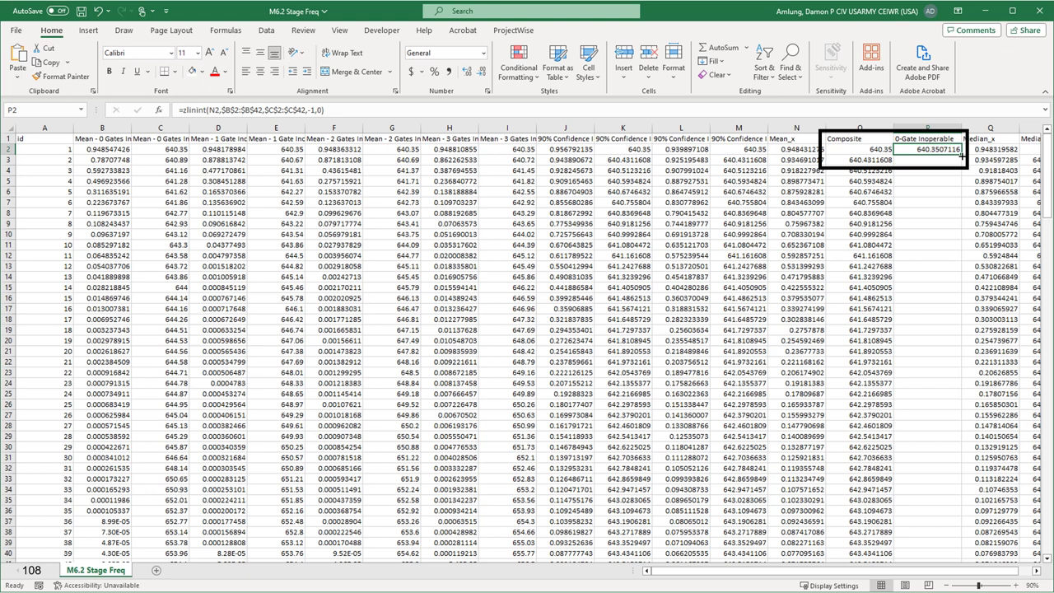
# Fill the 0-Gate Inoperable interpolation formula down column P to every row
pyautogui.doubleClick(962, 154)
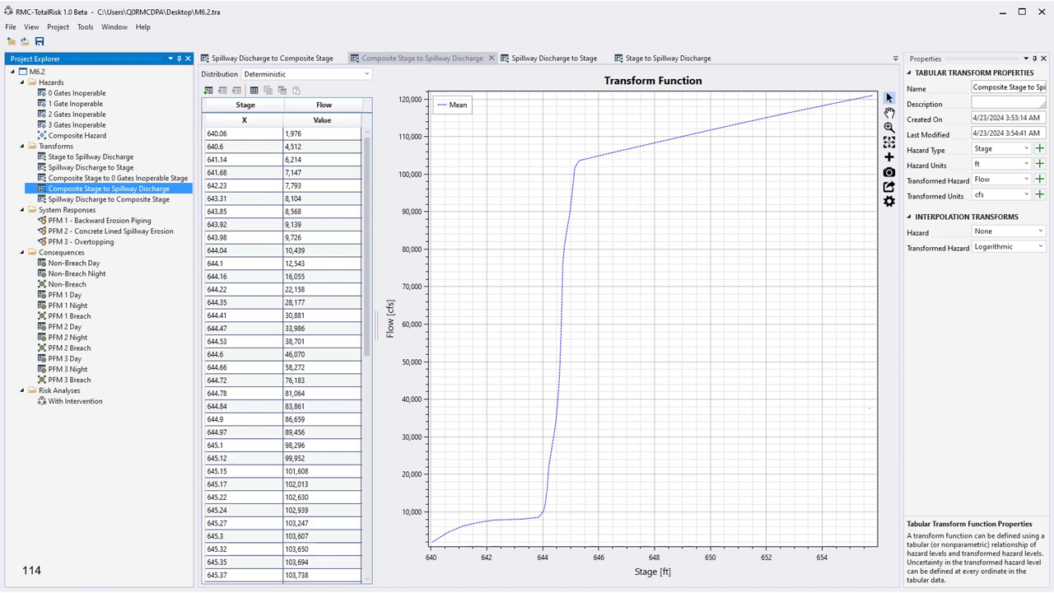
# Review the Spillway Discharge to Composite Stage transform, then open the With Intervention risk analysis
pyautogui.click(108, 200)
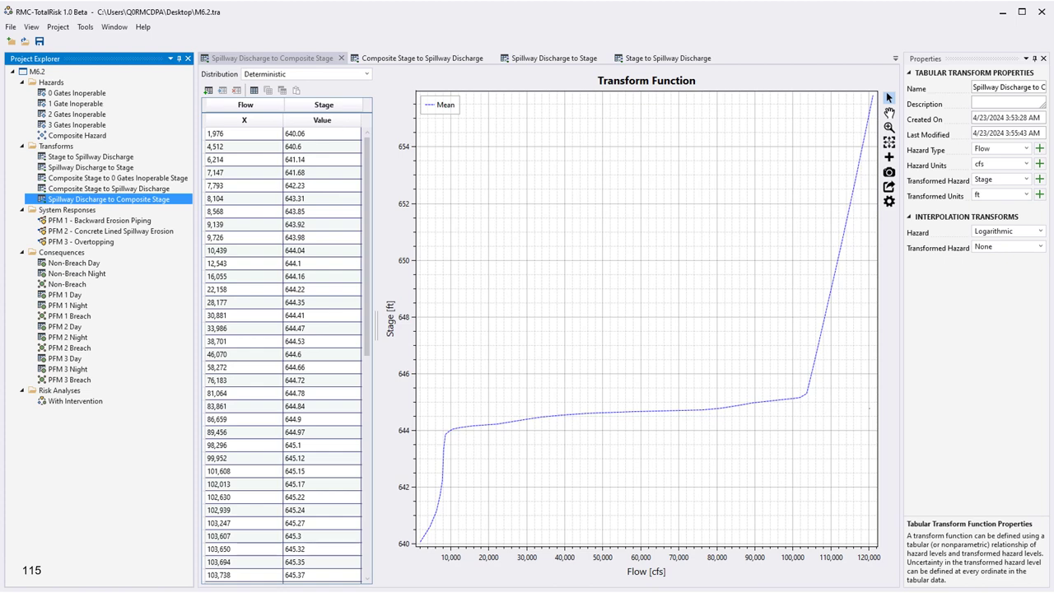
pyautogui.doubleClick(77, 401)
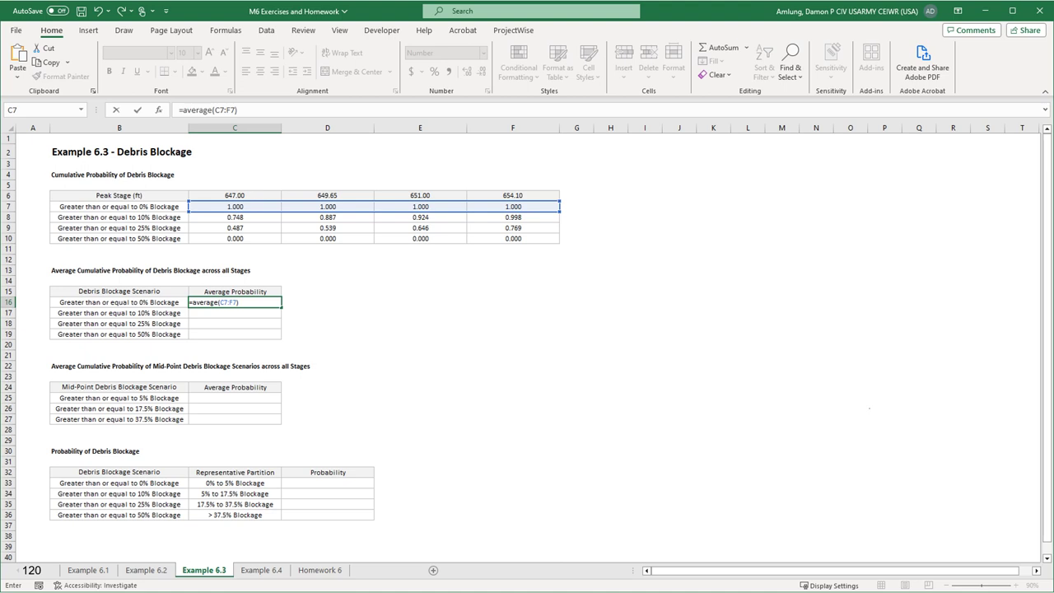
# Fill the blockage stage averages down, then add mid-point averages =average(C16:C17), (C17:C18), (C18:C19)
pyautogui.hotkey('ctrl', 'Return')
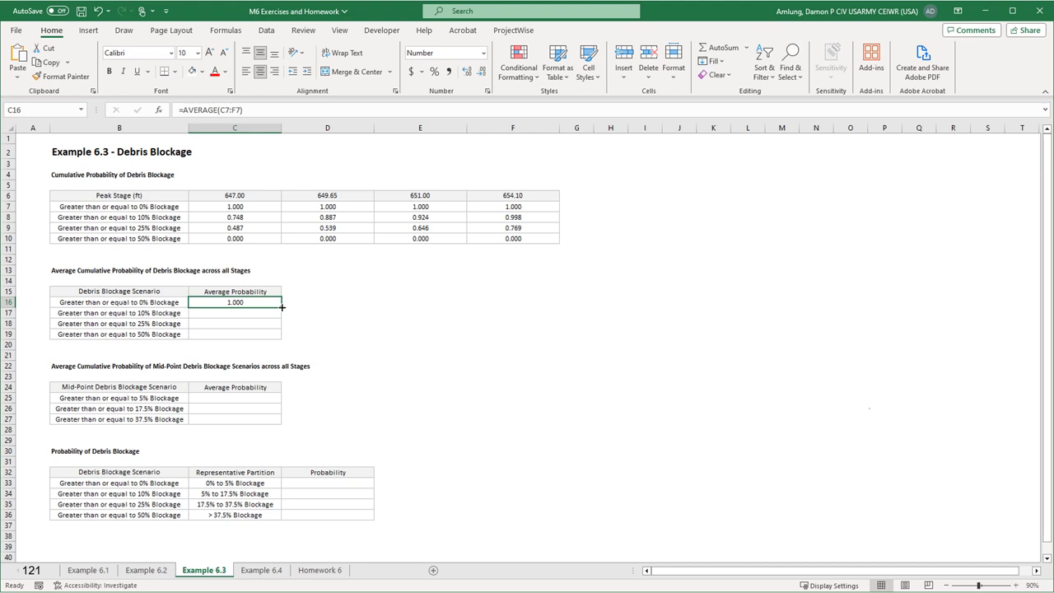
pyautogui.doubleClick(282, 307)
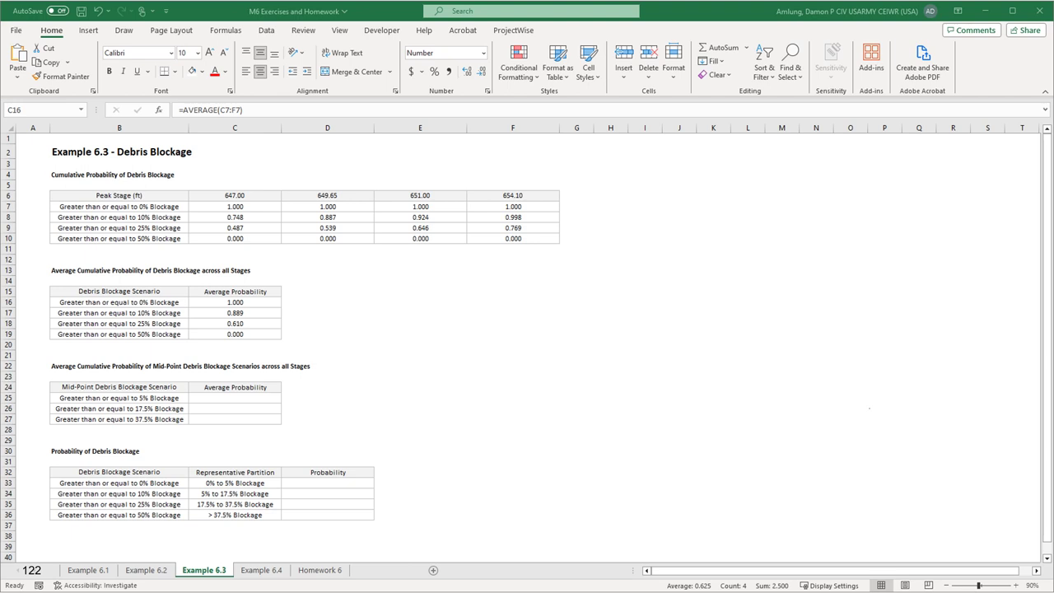
pyautogui.click(234, 397)
pyautogui.write('=average(C16:C17)')
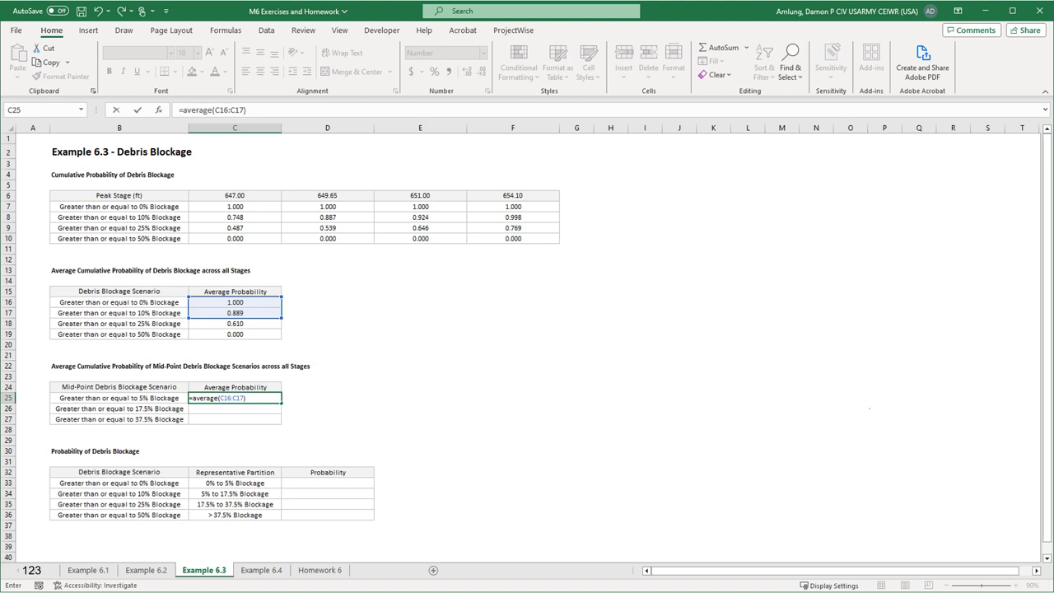
pyautogui.press('Return')
pyautogui.write('=average(C17:C18)')
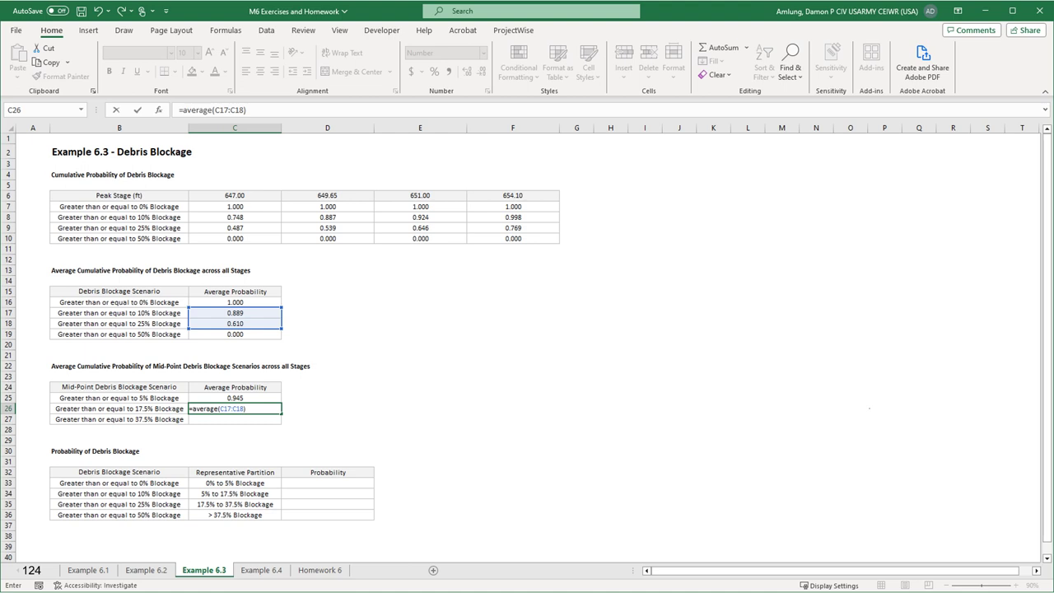
pyautogui.press('Return')
pyautogui.write('=average(C18:C19)')
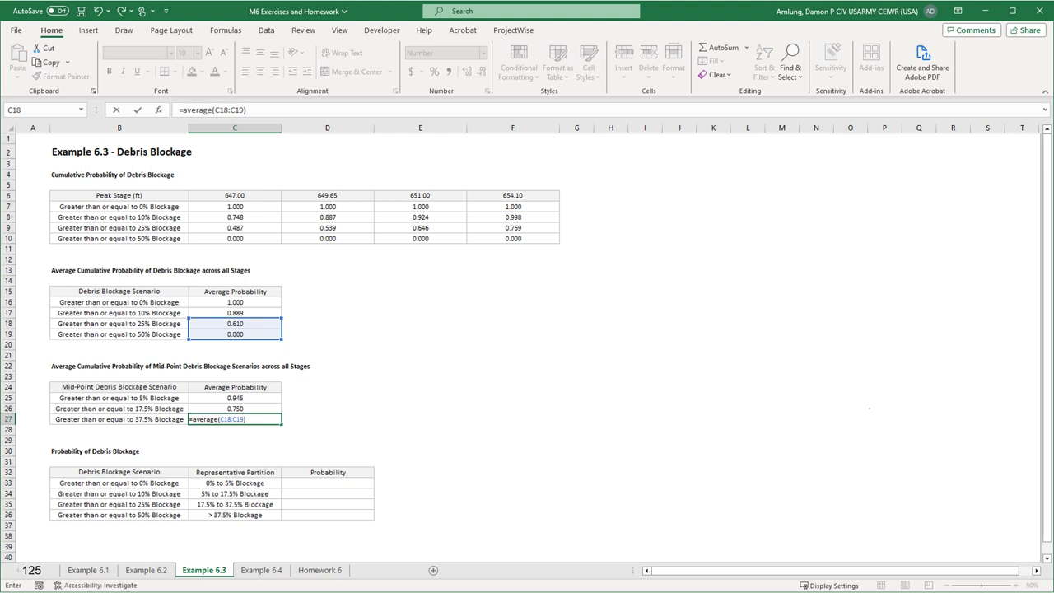
pyautogui.press('Return')
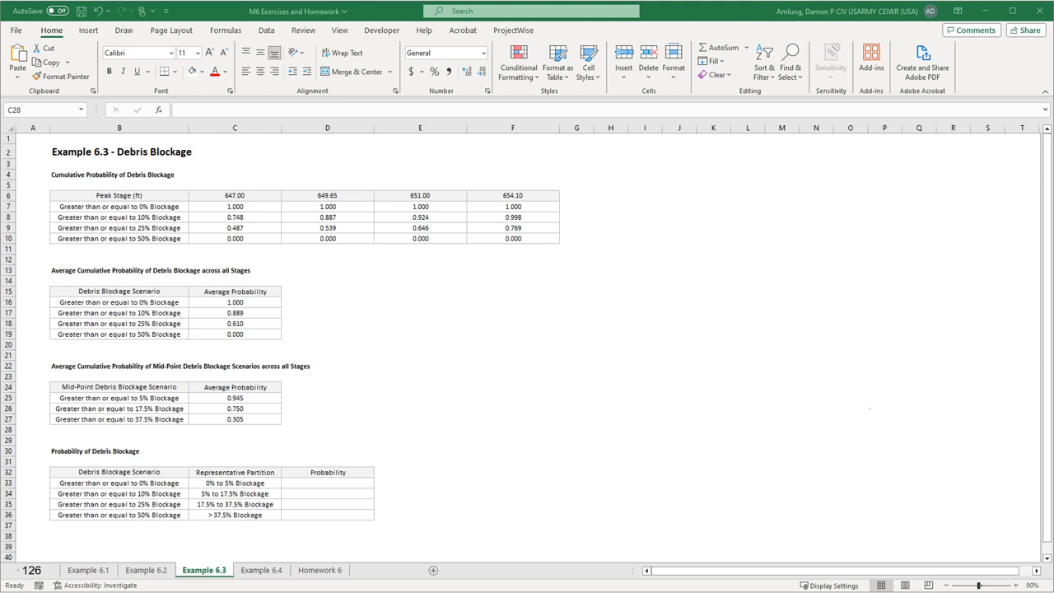
# Enter debris blockage probabilities =C16-C25, =C25-C26 and =C27-C19 in column D
pyautogui.click(328, 483)
pyautogui.write('=')
pyautogui.click(234, 302)
pyautogui.write('-')
pyautogui.click(235, 398)
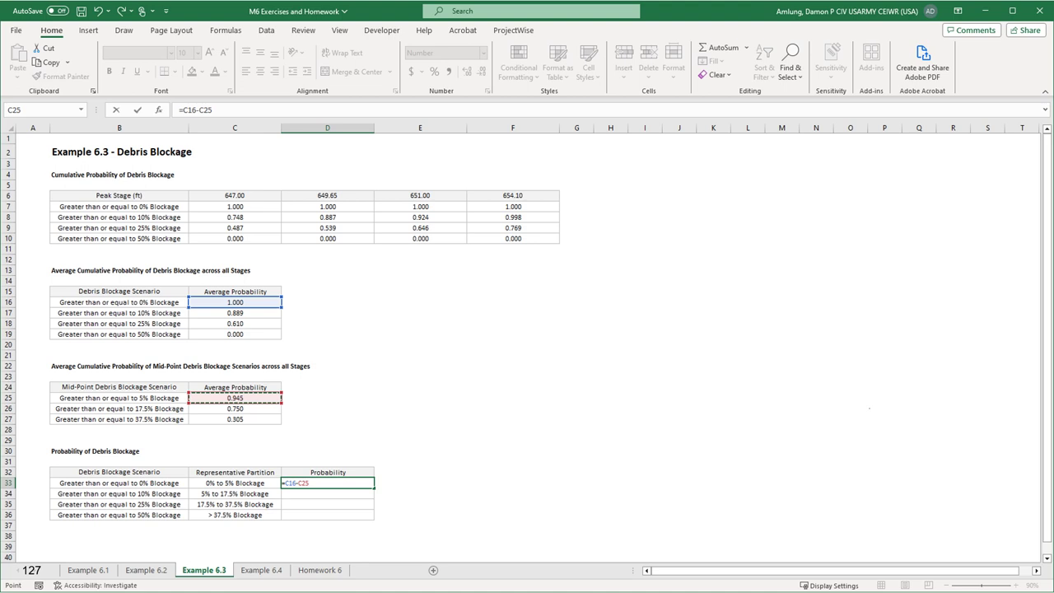
pyautogui.press('Return')
pyautogui.write('=C25-C26')
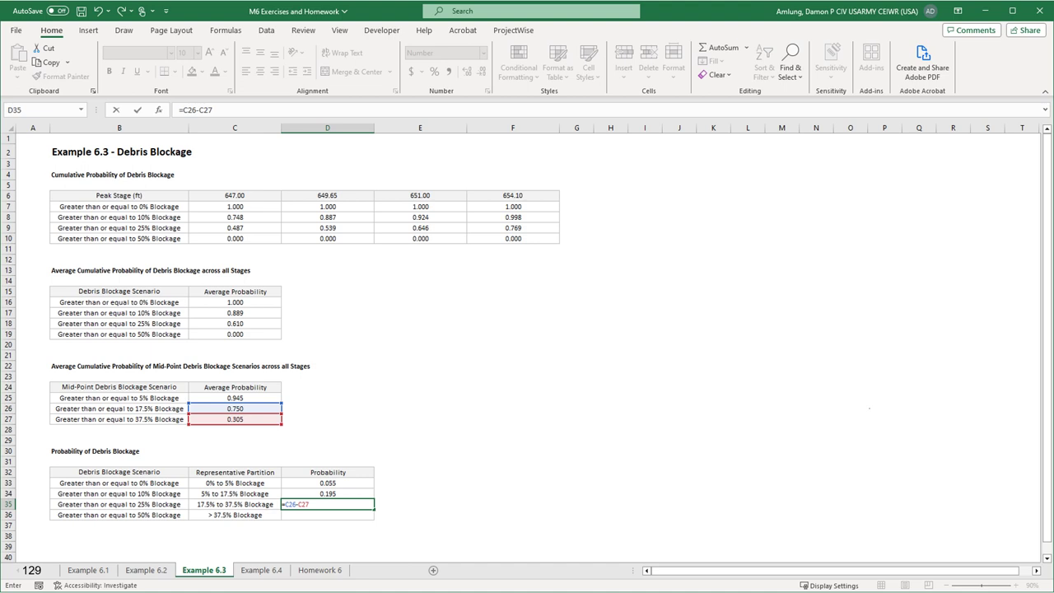
pyautogui.press('Return')
pyautogui.write('=C27-C19')
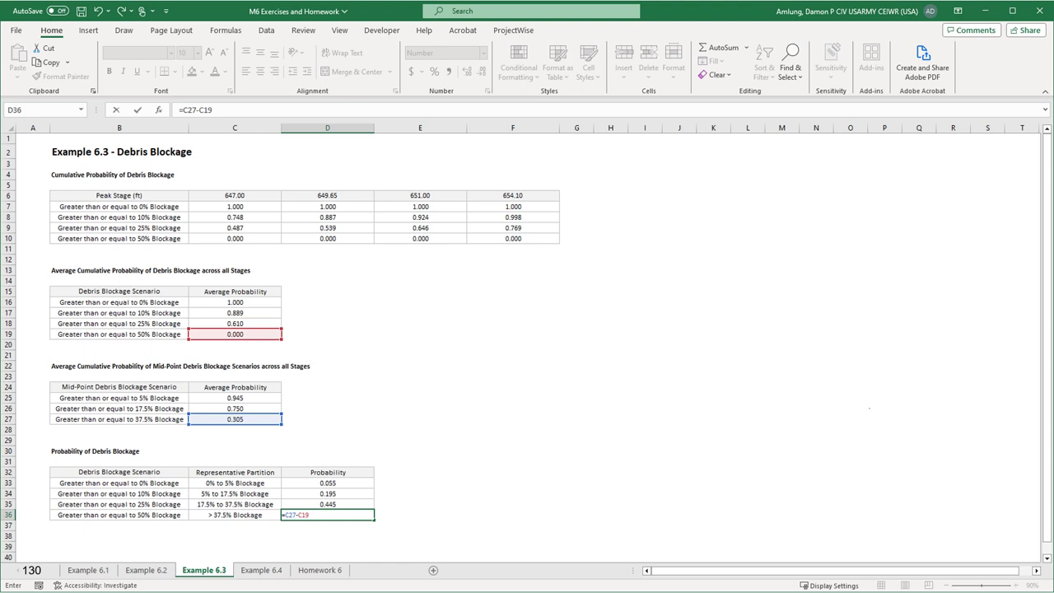
pyautogui.press('Return')
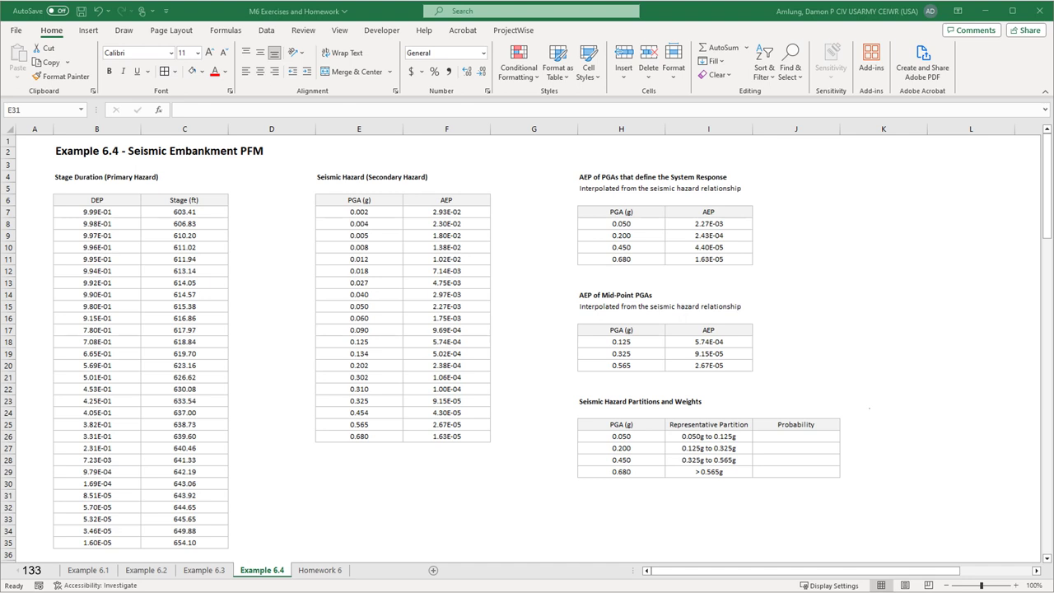
# Enter seismic partition weights including =I18-I19 and =I20, giving 1.70E-03 through 2.67E-05
pyautogui.press('Right')
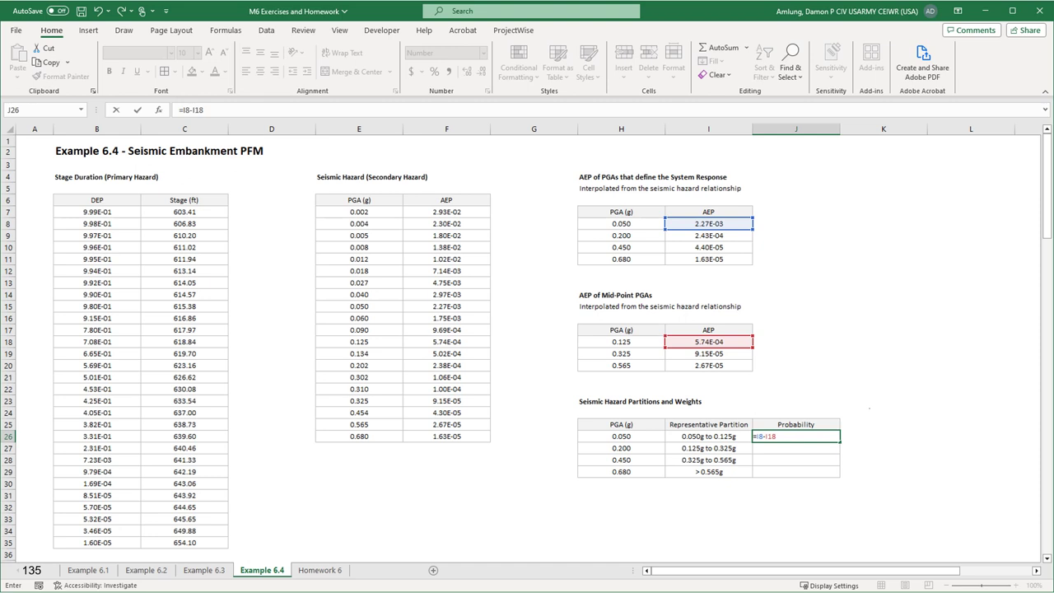
pyautogui.press('Return')
pyautogui.write('=I18-I19')
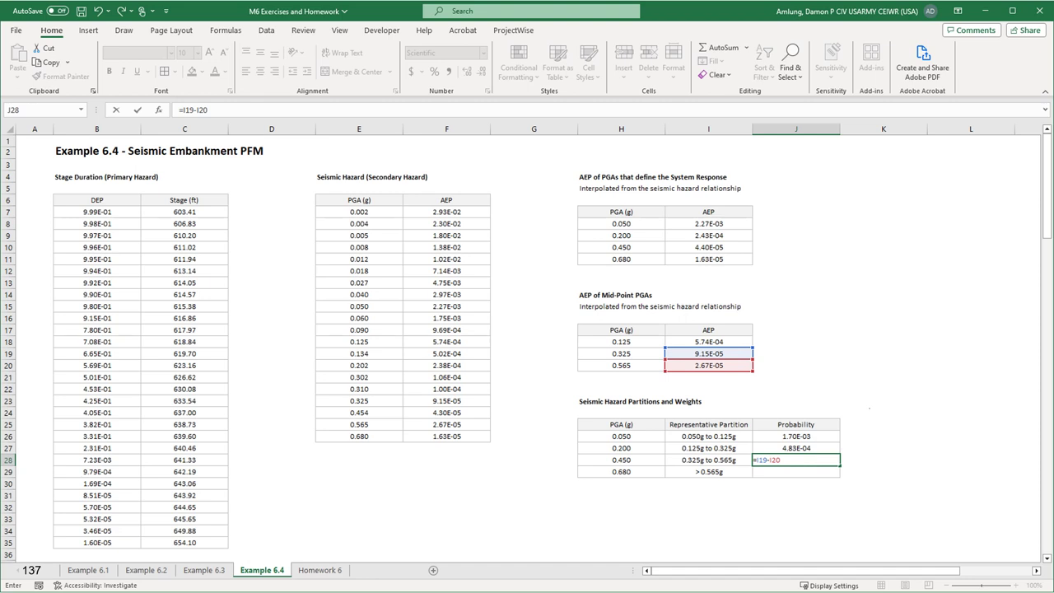
pyautogui.press('Return')
pyautogui.write('=I20')
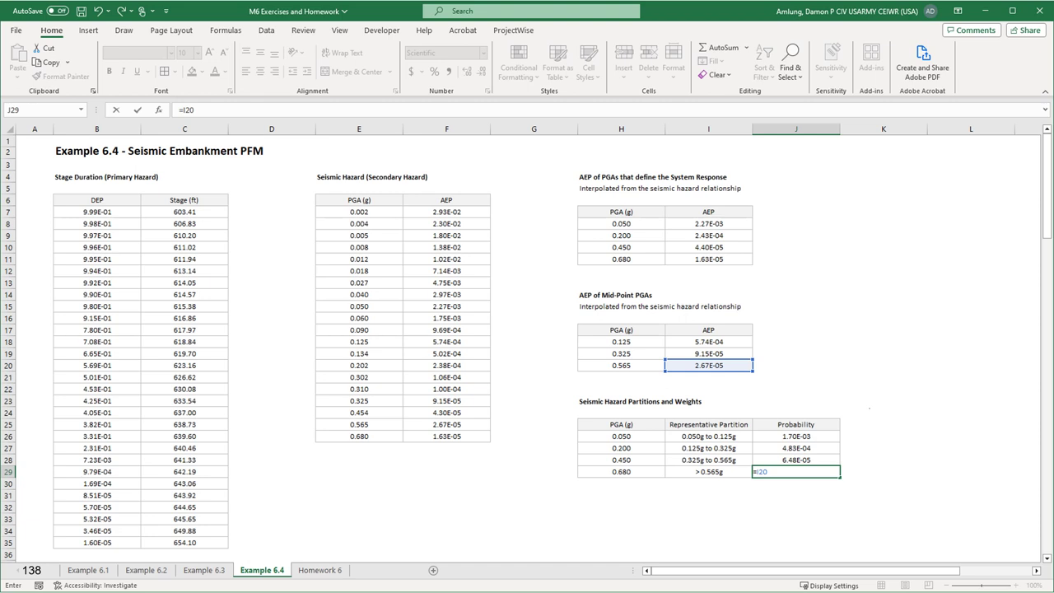
pyautogui.press('Return')
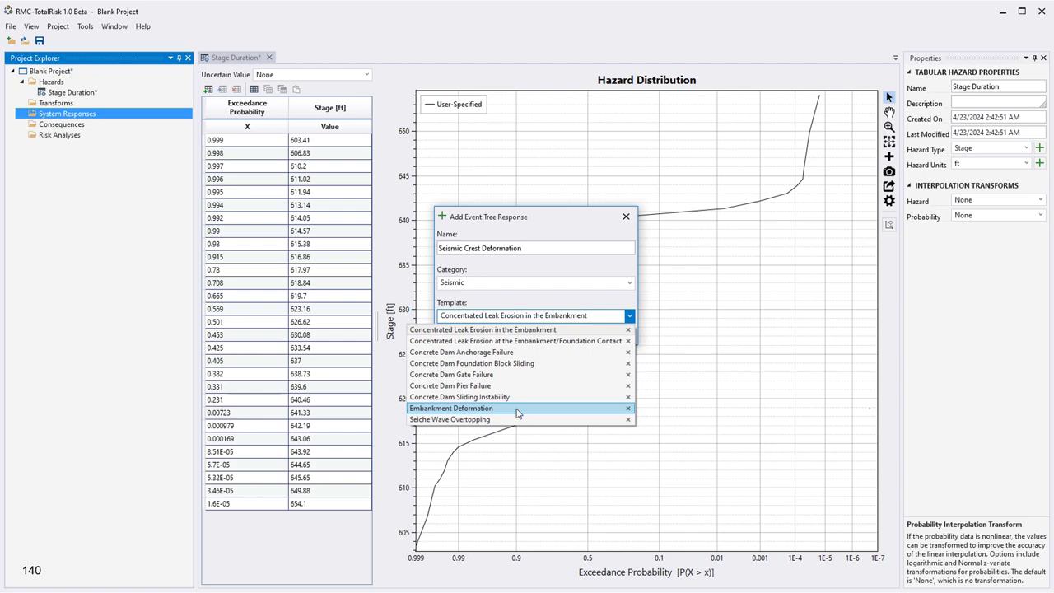
# Create the Seismic Crest Deformation response using the Embankment Deformation template
pyautogui.click(451, 408)
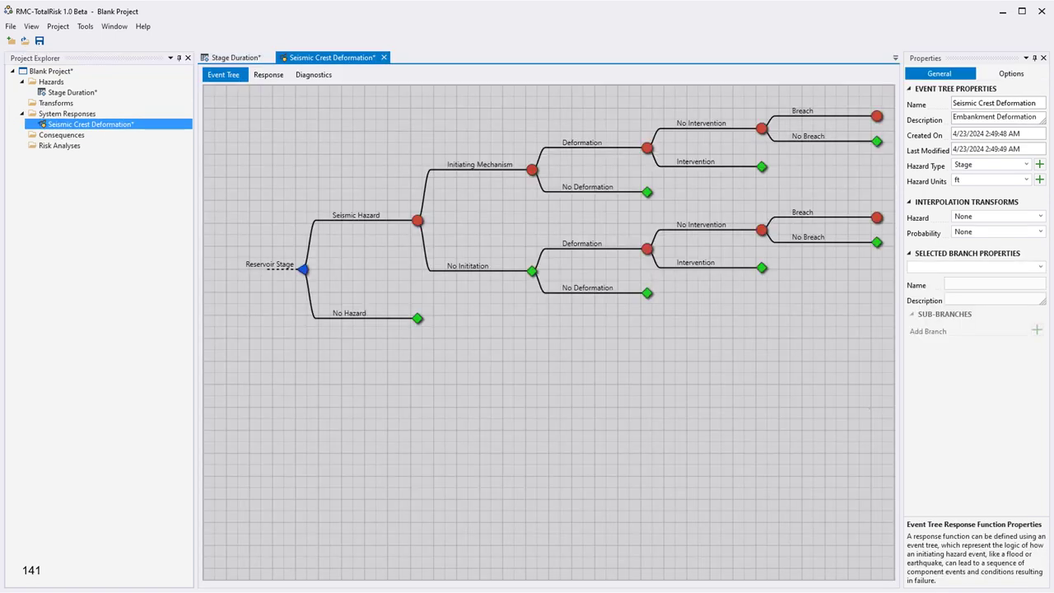
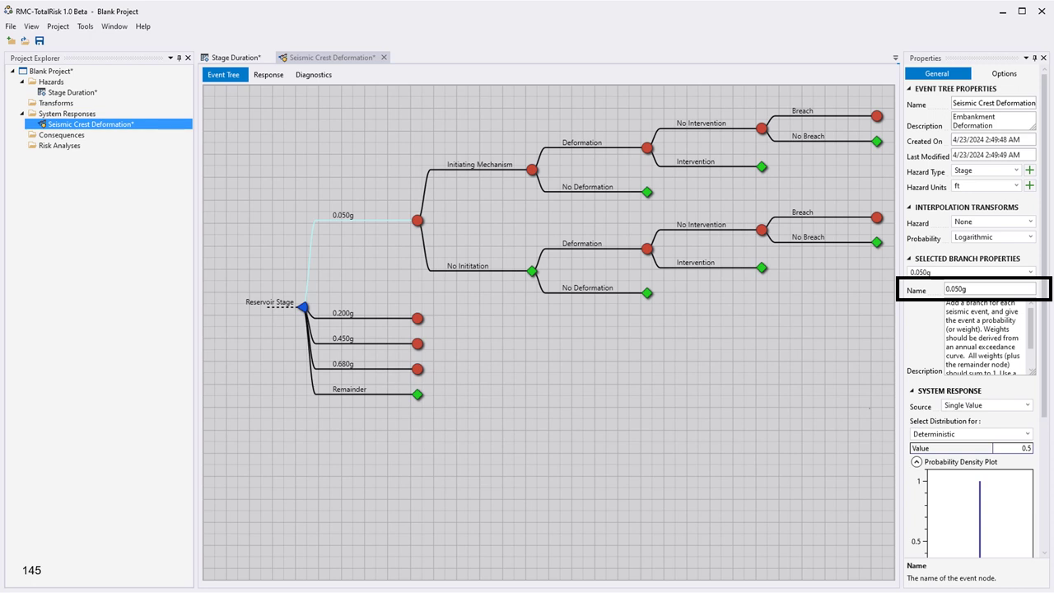
# Advance through the slides on copying 0.050g sub-branches and weighting 0.050g at 0.0017
pyautogui.press('Right')
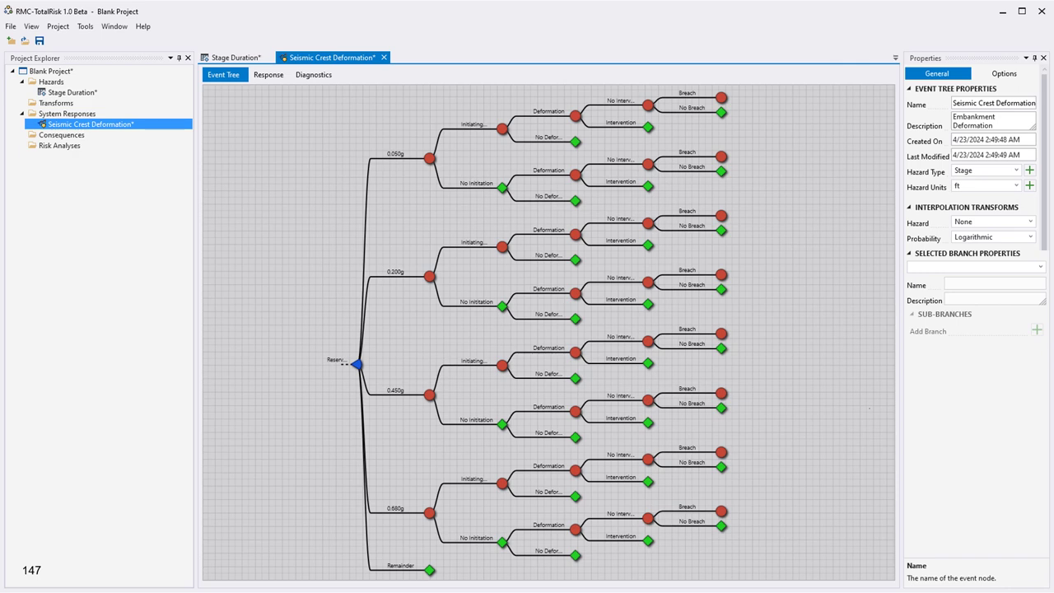
pyautogui.press('Right')
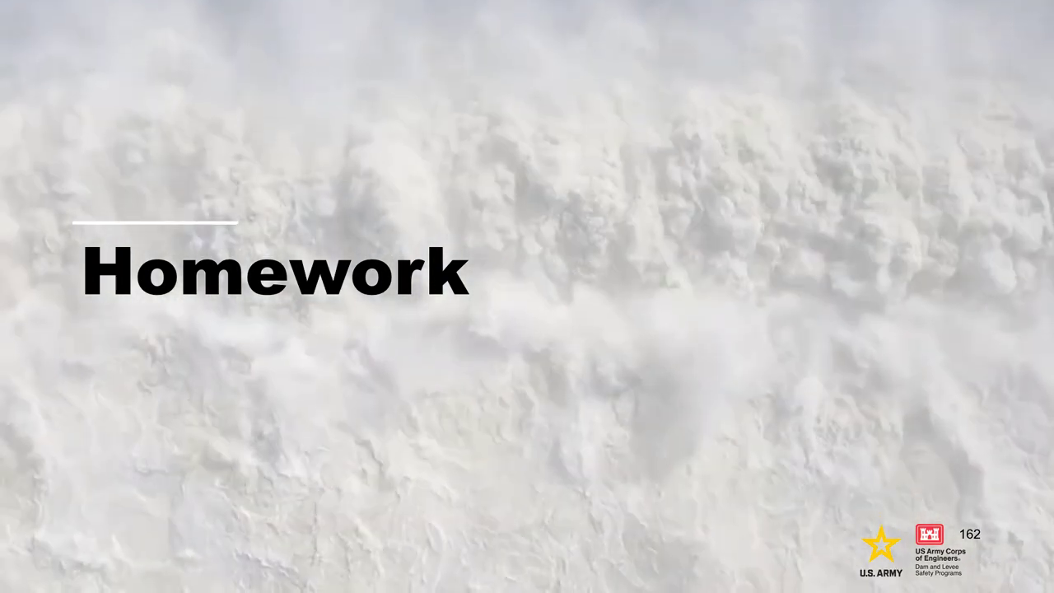
# Advance to the Homework 6 slide with the competing-risk, 10,000-iteration exercise
pyautogui.press('Right')
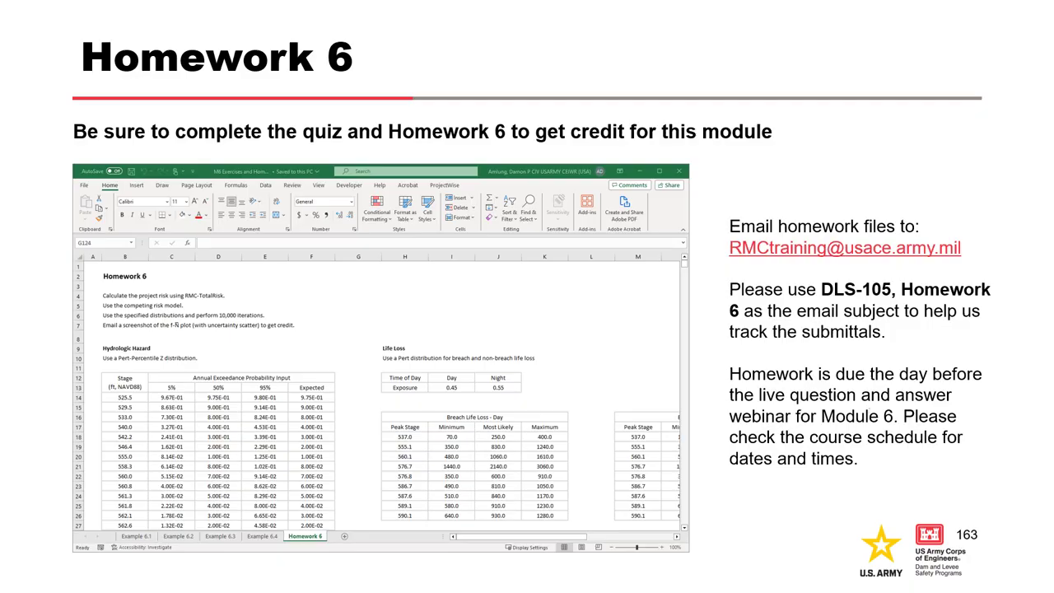